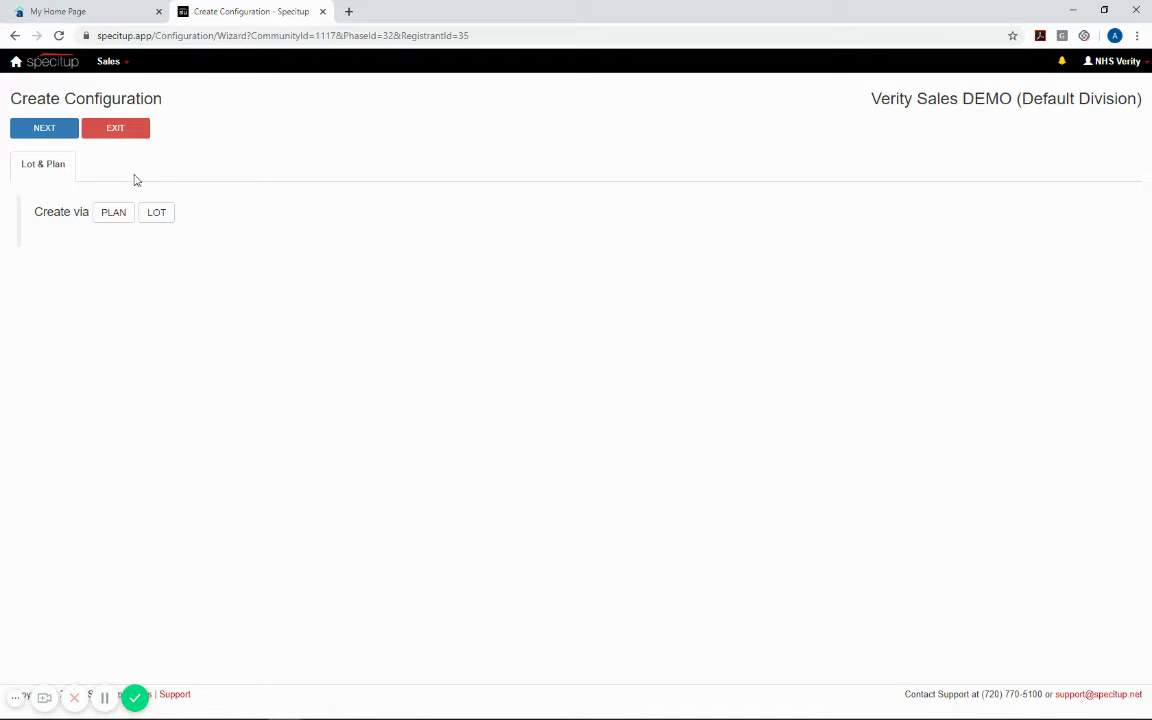
# Create the configuration via plan and choose the Spruce plan
pyautogui.click(113, 212)
pyautogui.click(148, 287)
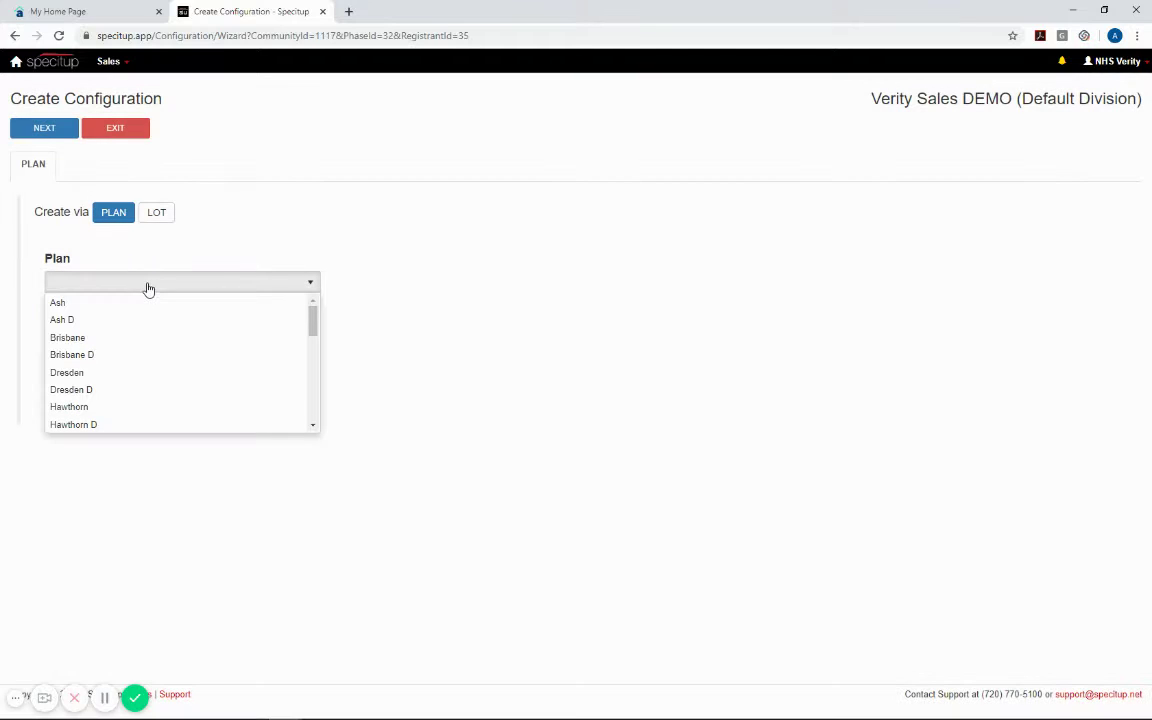
pyautogui.scroll(-10, 165, 355)
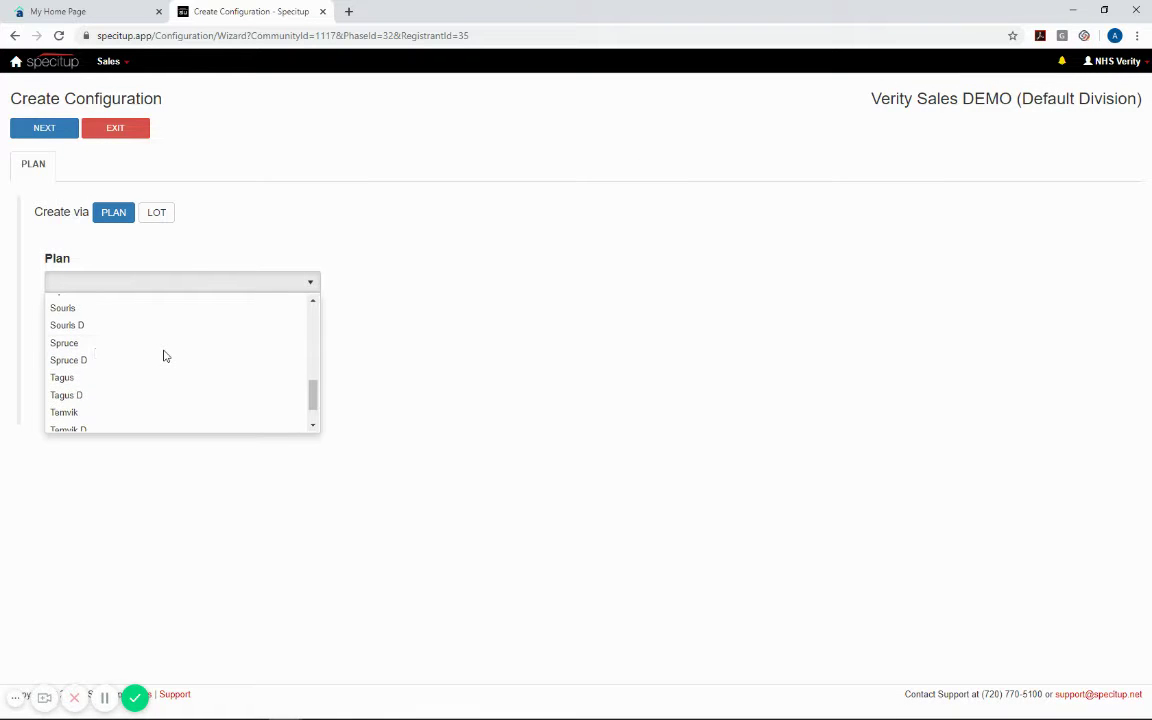
pyautogui.click(82, 343)
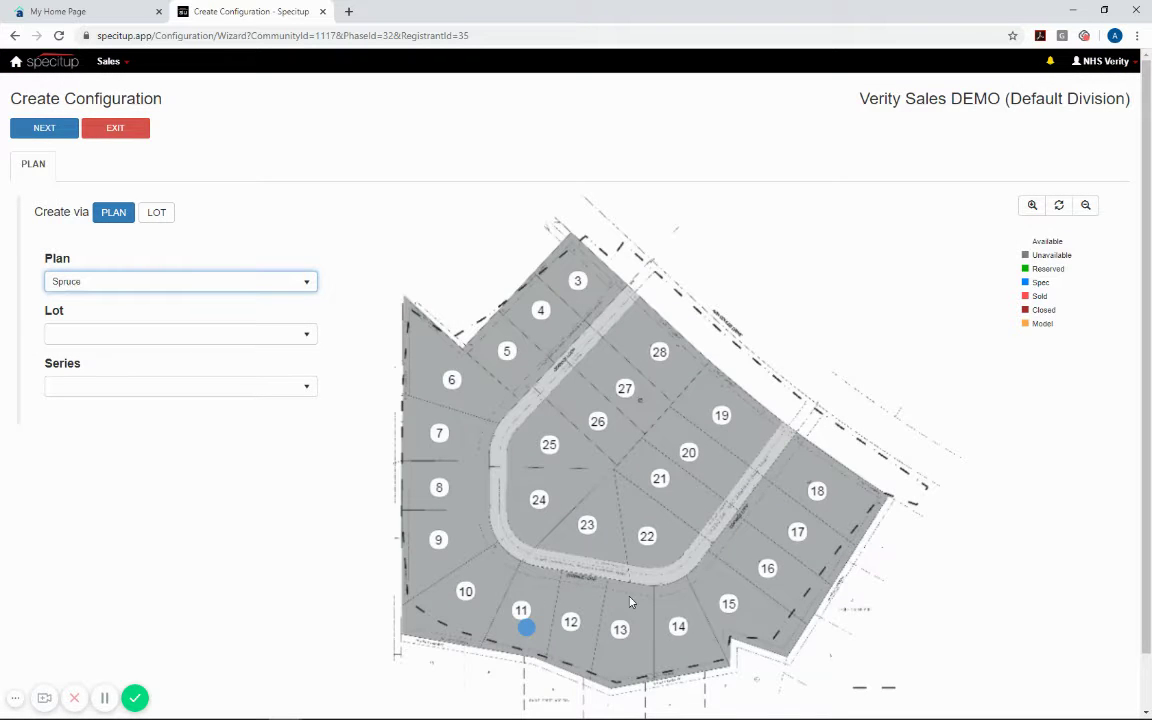
# Choose Lot 28 Block 1 Ash Coulee Estates as the lot and proceed to the options stage
pyautogui.scroll(-1, 630, 601)
pyautogui.scroll(1, 632, 580)
pyautogui.click(126, 334)
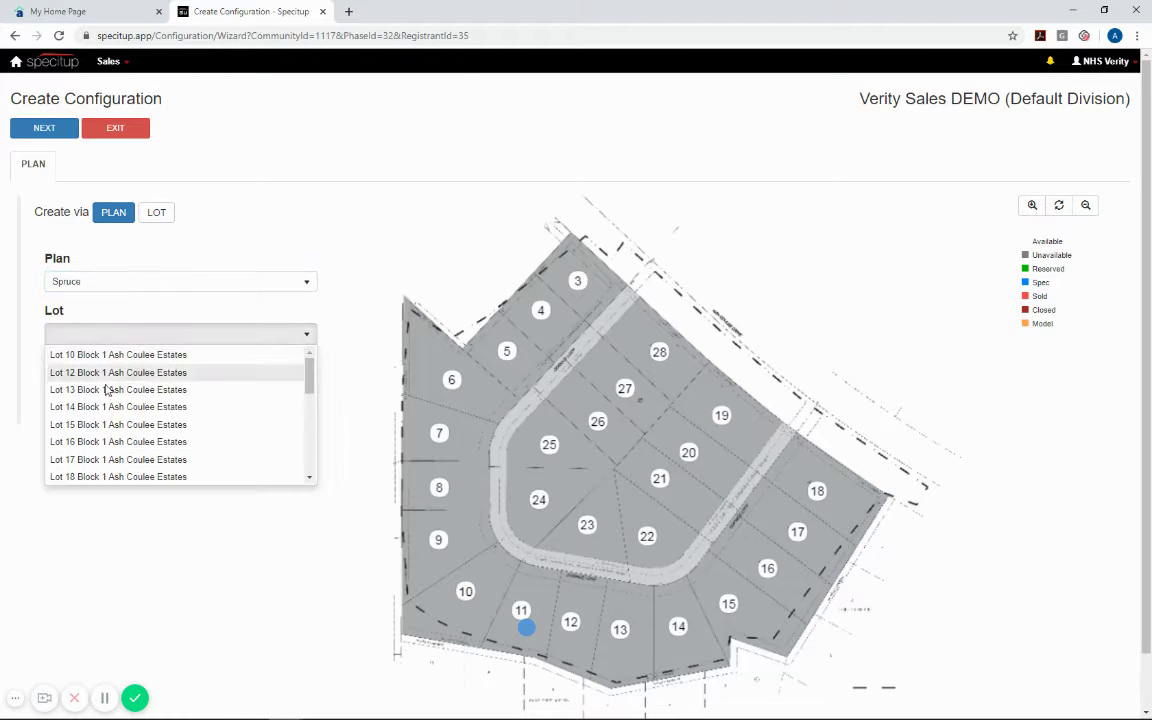
pyautogui.scroll(-3, 105, 392)
pyautogui.scroll(-3, 105, 400)
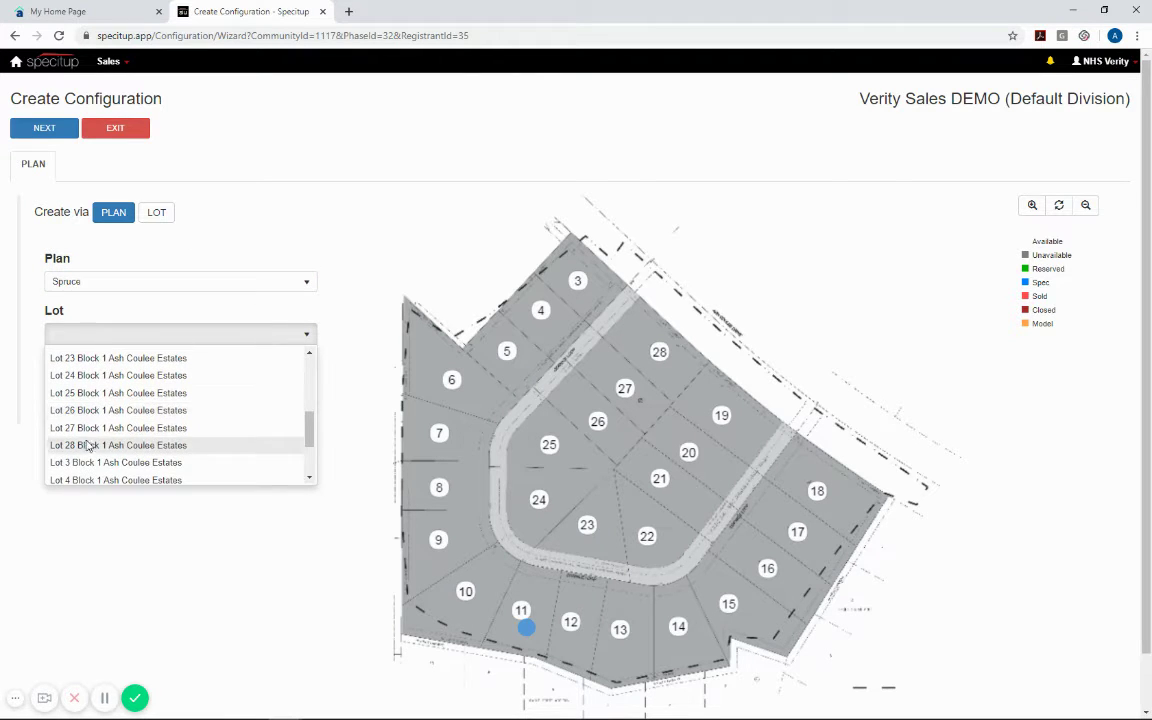
pyautogui.click(84, 413)
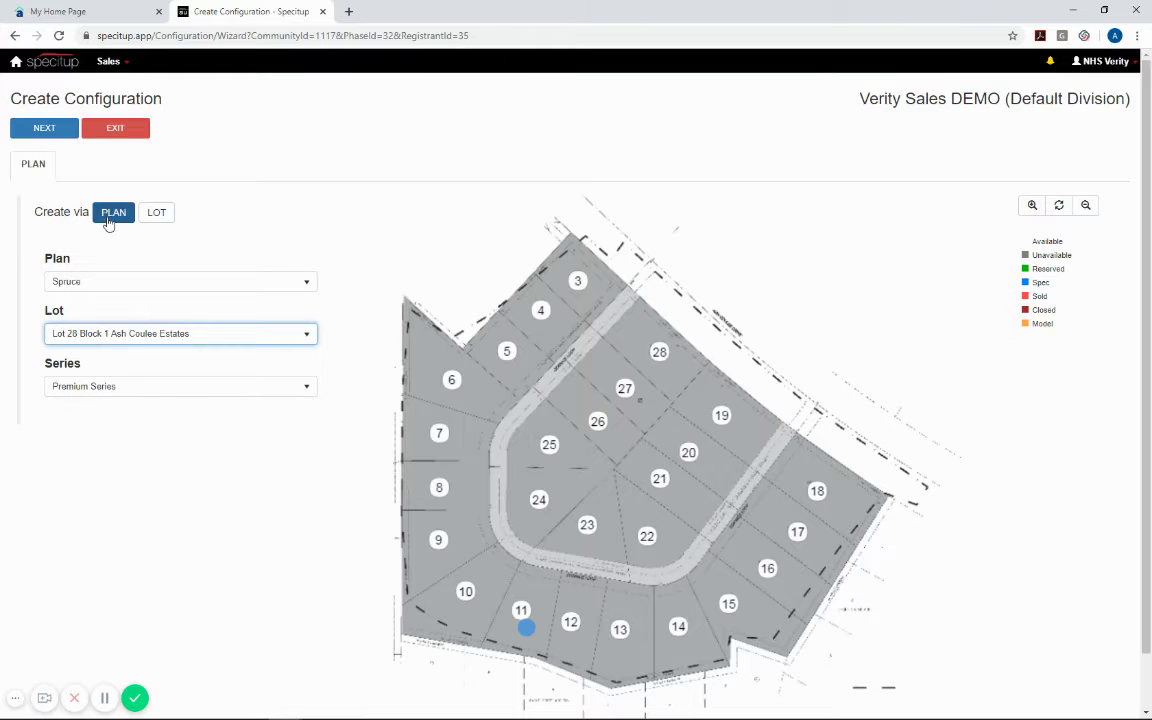
pyautogui.click(57, 124)
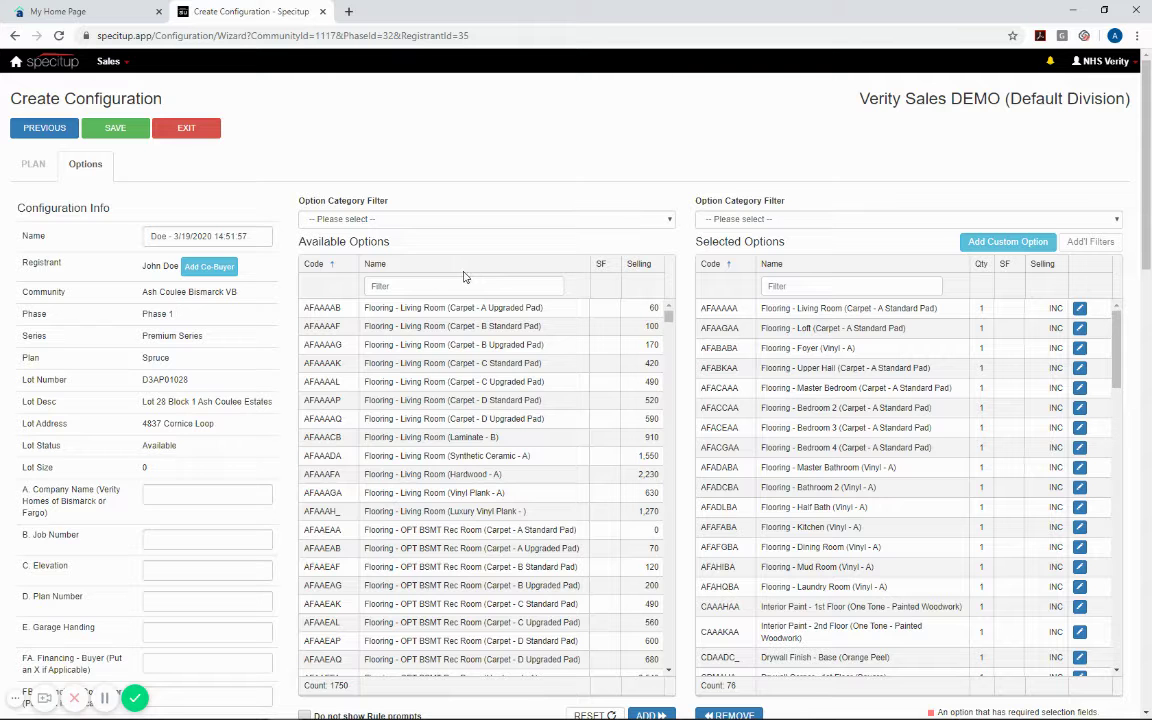
# Review the available options list and look through the options already selected for the plan
pyautogui.tripleClick(301, 243)
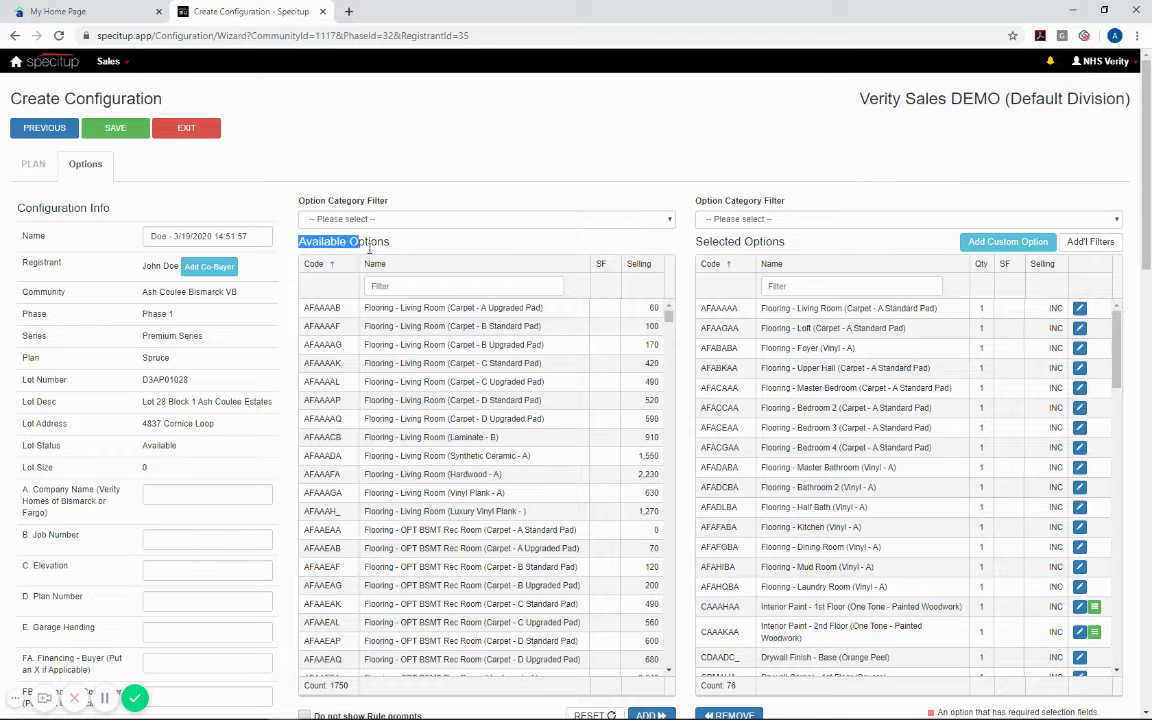
pyautogui.click(693, 244)
pyautogui.moveTo(698, 244); pyautogui.dragTo(786, 245)
pyautogui.scroll(-3, 868, 428)
pyautogui.scroll(-12, 868, 428)
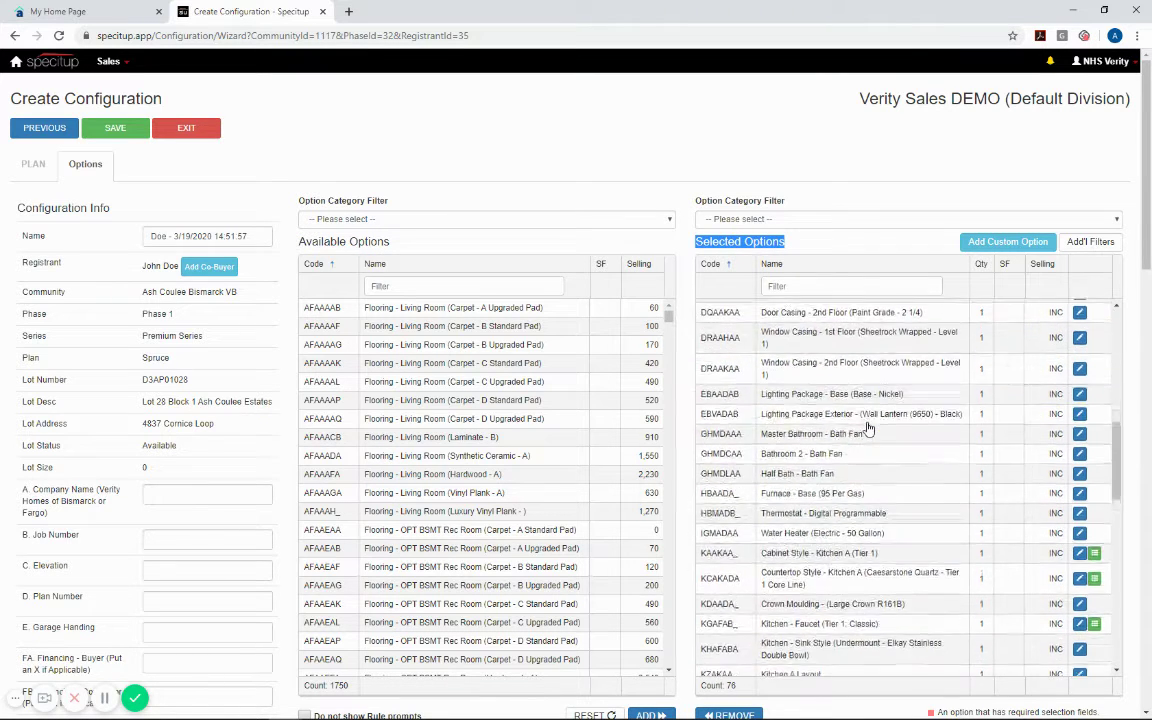
pyautogui.scroll(15, 868, 428)
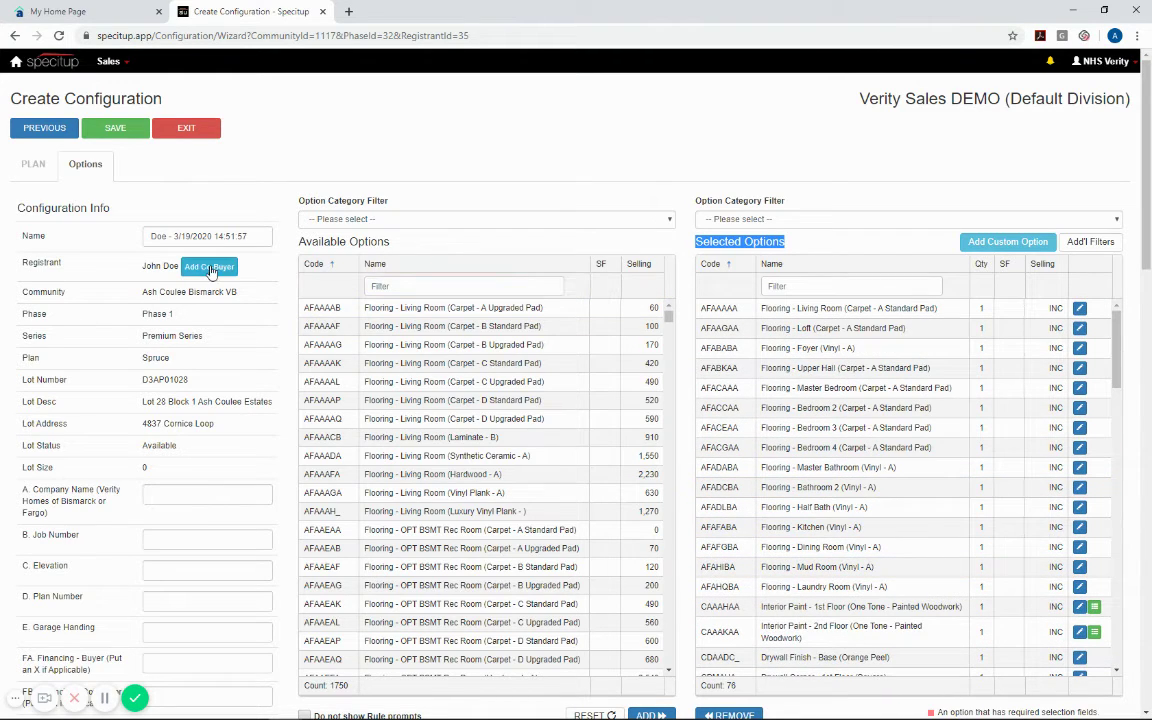
# Check the first-floor options on the My Home Page, then filter Specitup's available options for boot bench and add Boot Bench - 2 Foot (Tier 2)
pyautogui.click(403, 286)
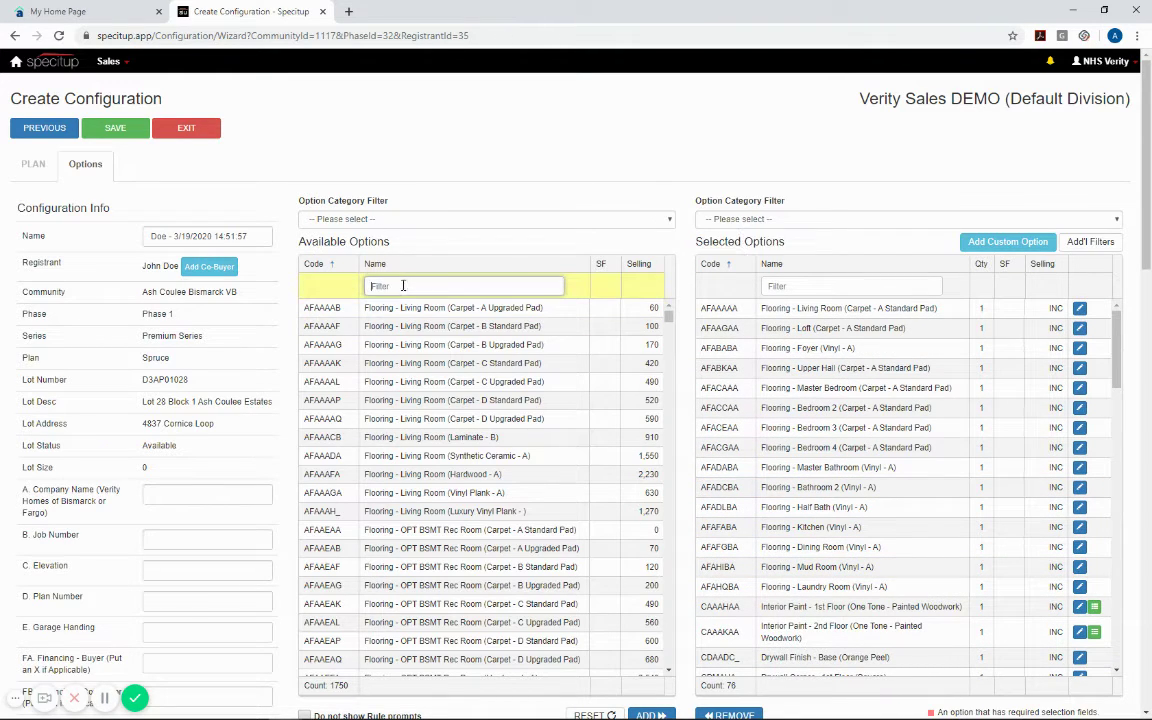
pyautogui.click(86, 12)
pyautogui.scroll(-9, 250, 425)
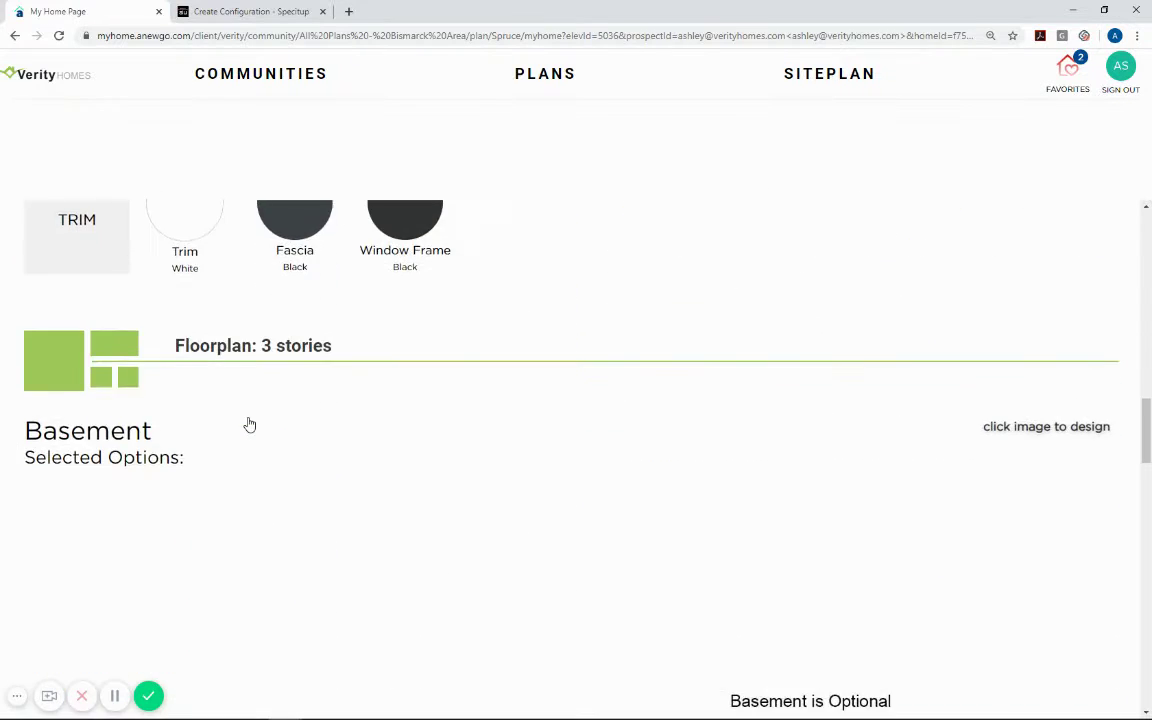
pyautogui.scroll(-7, 250, 425)
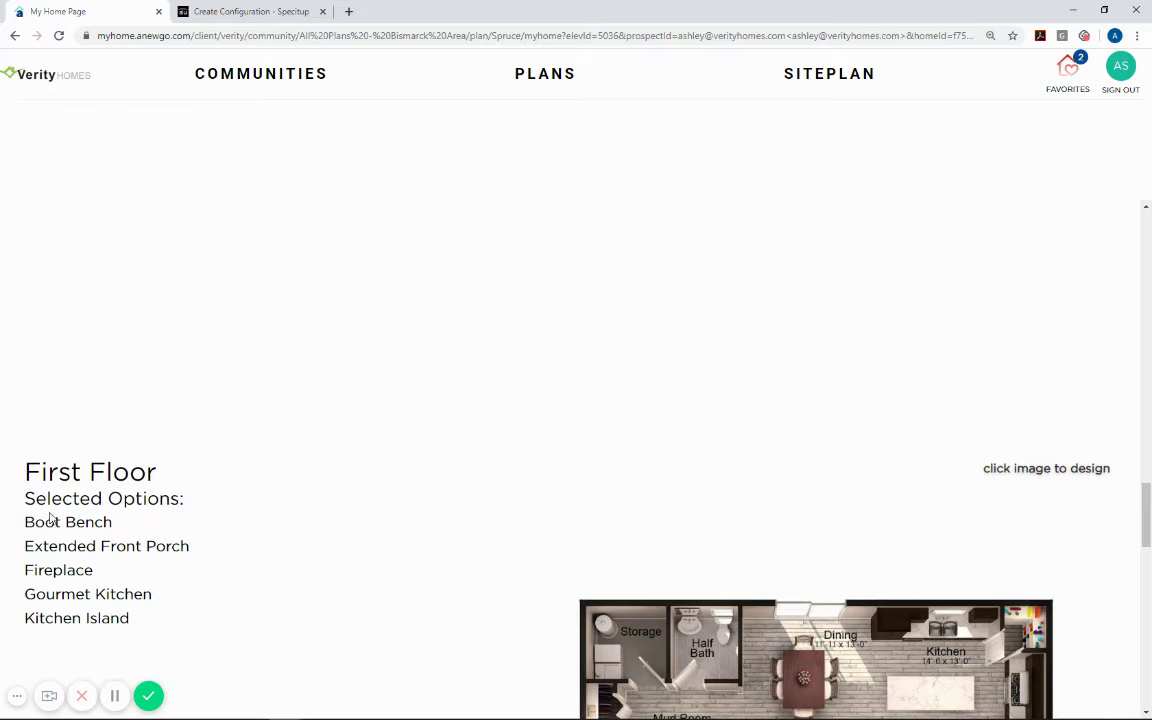
pyautogui.moveTo(27, 521); pyautogui.dragTo(115, 533)
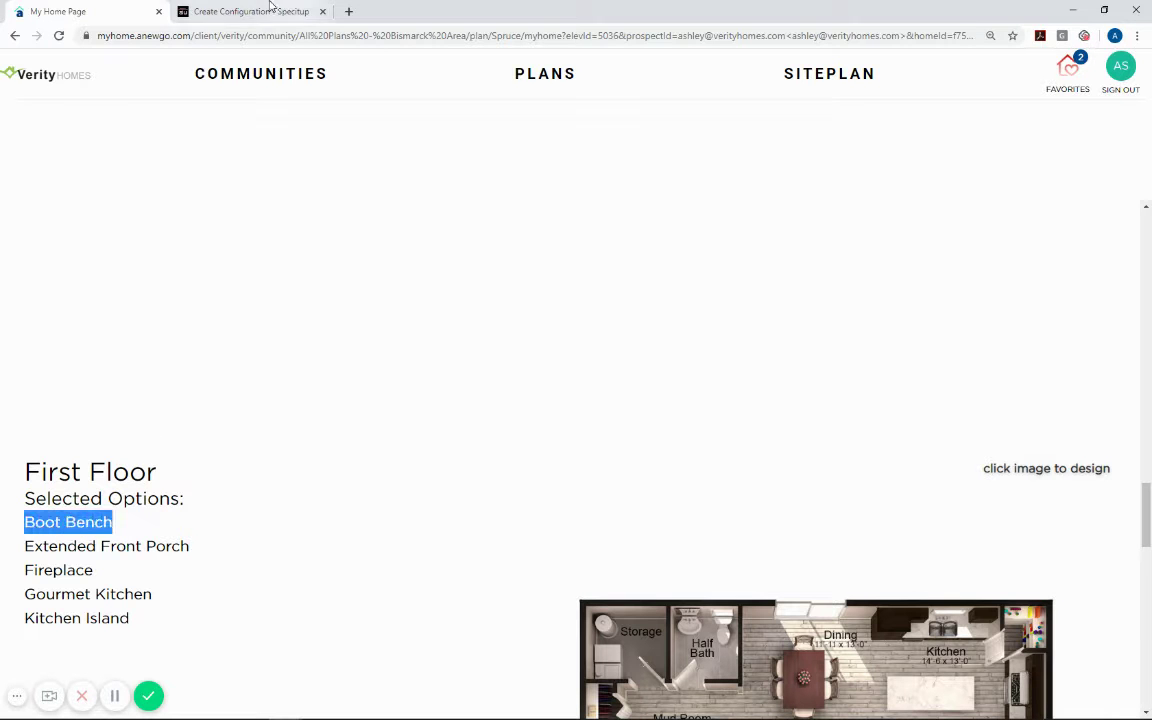
pyautogui.click(240, 12)
pyautogui.click(397, 287)
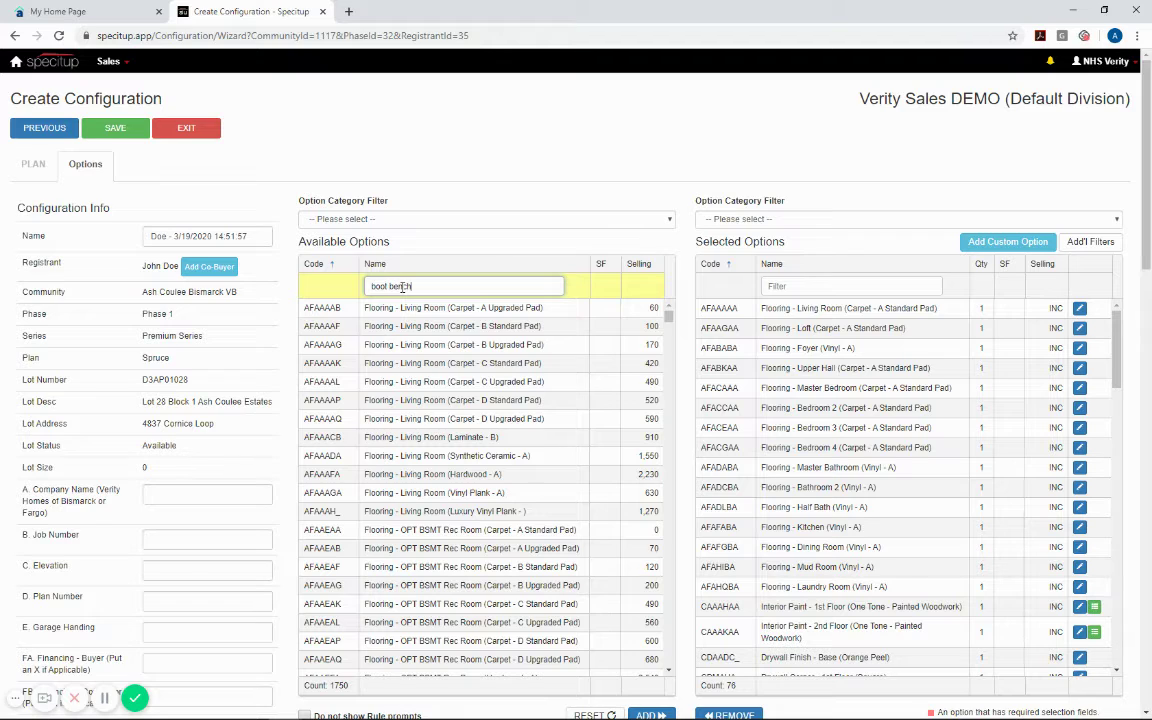
pyautogui.press('Return')
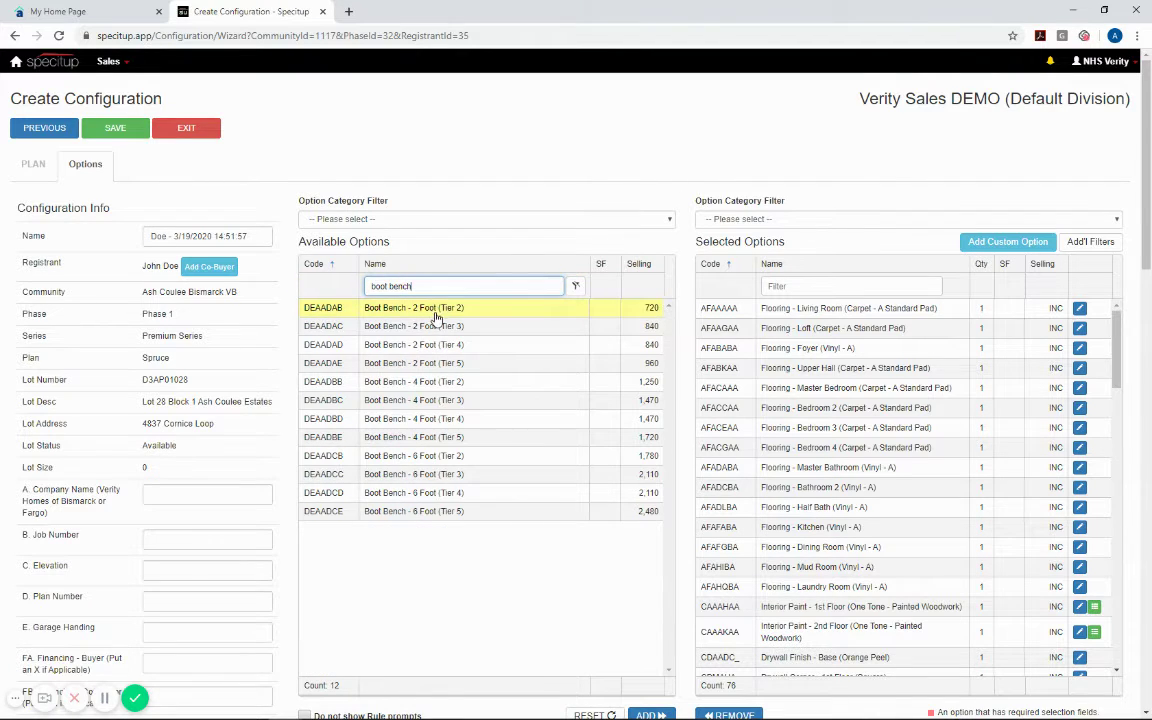
pyautogui.doubleClick(434, 311)
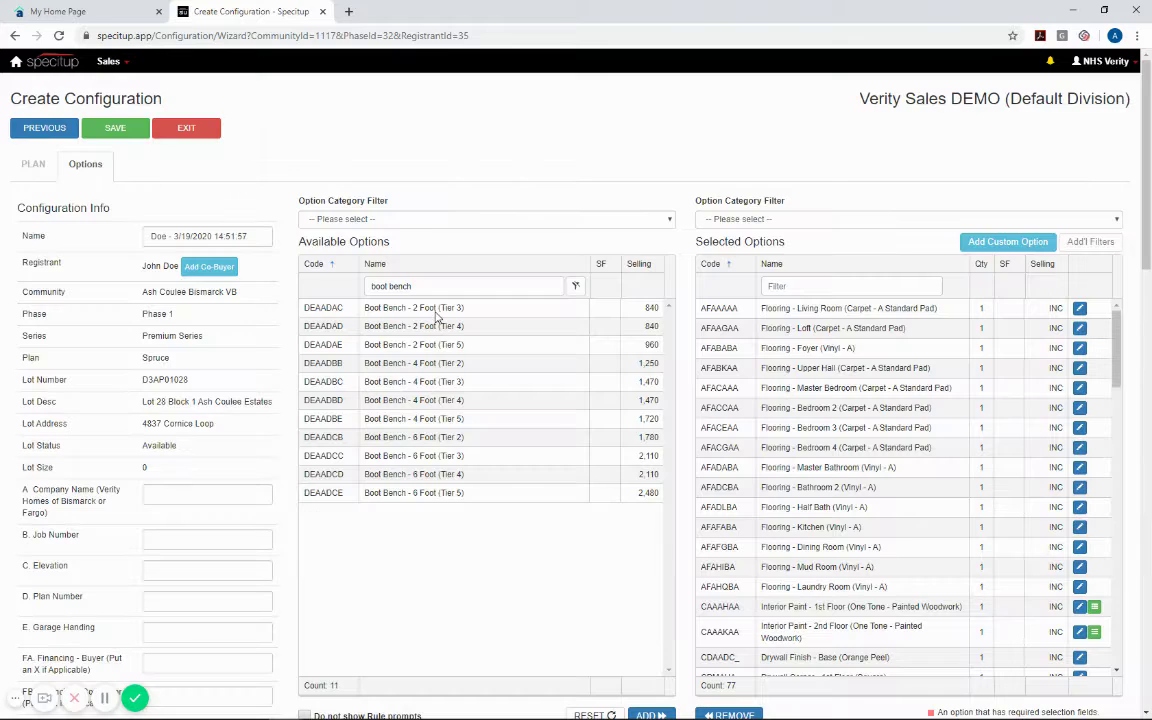
# Check the My Home Page for the next choice, then add Extended Front Porch - (Elevation A Slab on Grade) - Per SF of Porch in Specitup
pyautogui.click(35, 14)
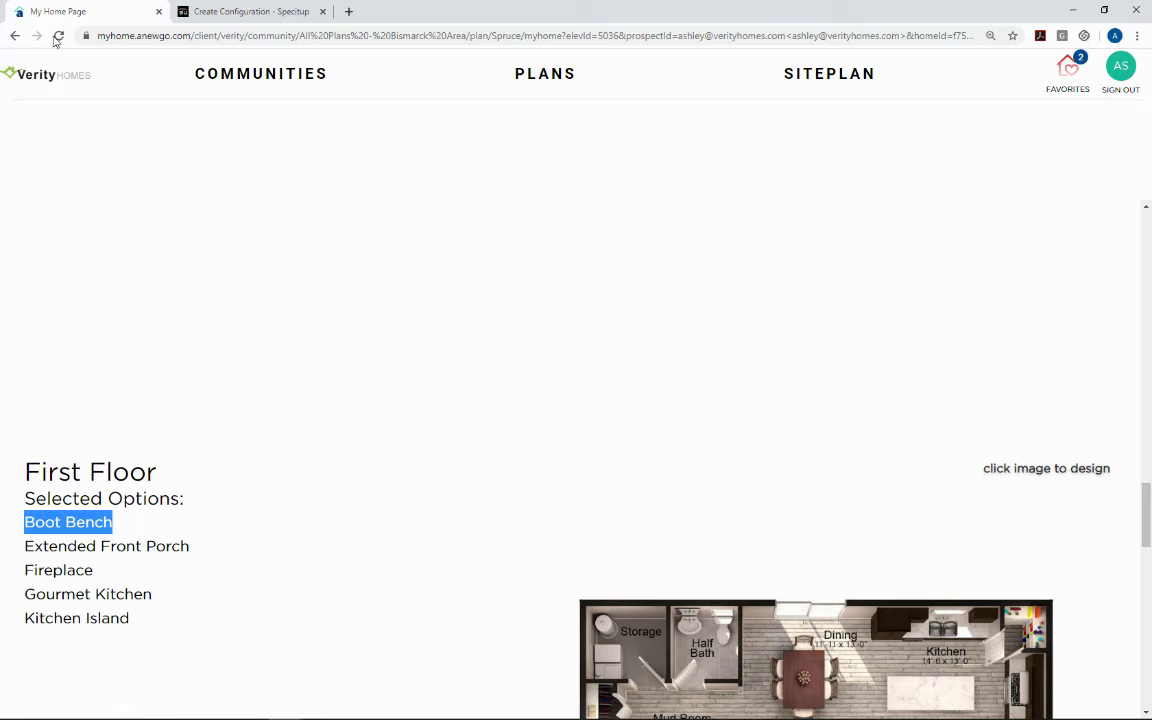
pyautogui.moveTo(27, 477); pyautogui.dragTo(192, 484)
pyautogui.click(236, 11)
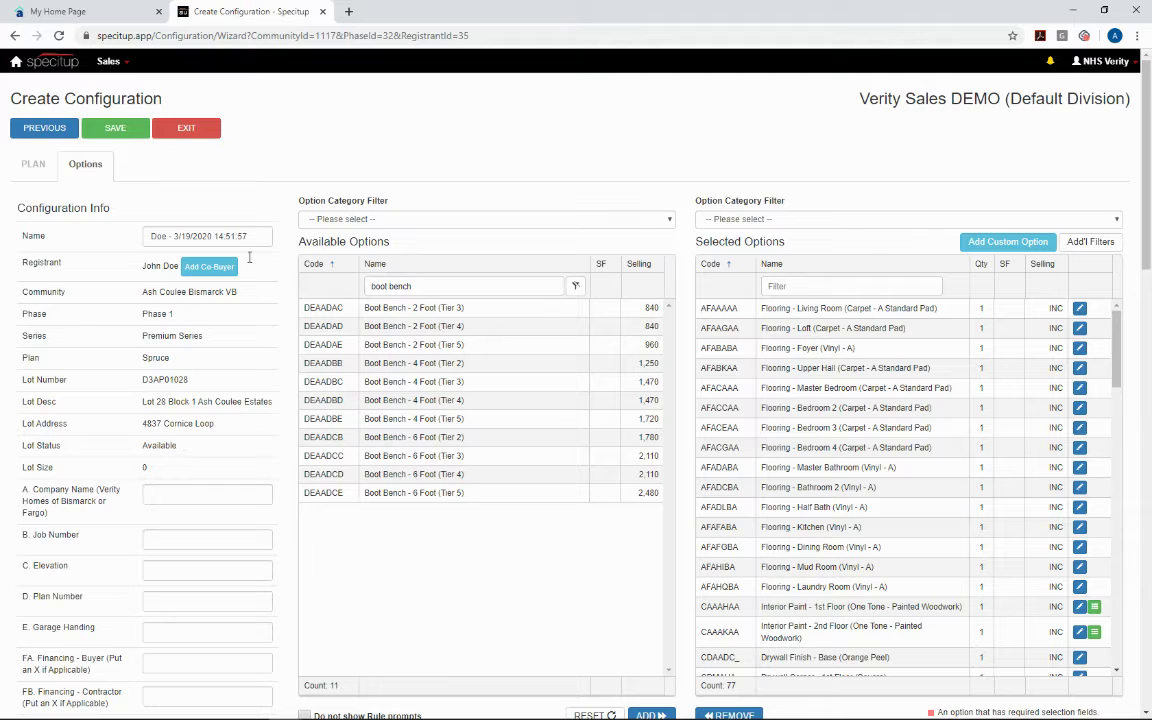
pyautogui.tripleClick(424, 286)
pyautogui.write('exten')
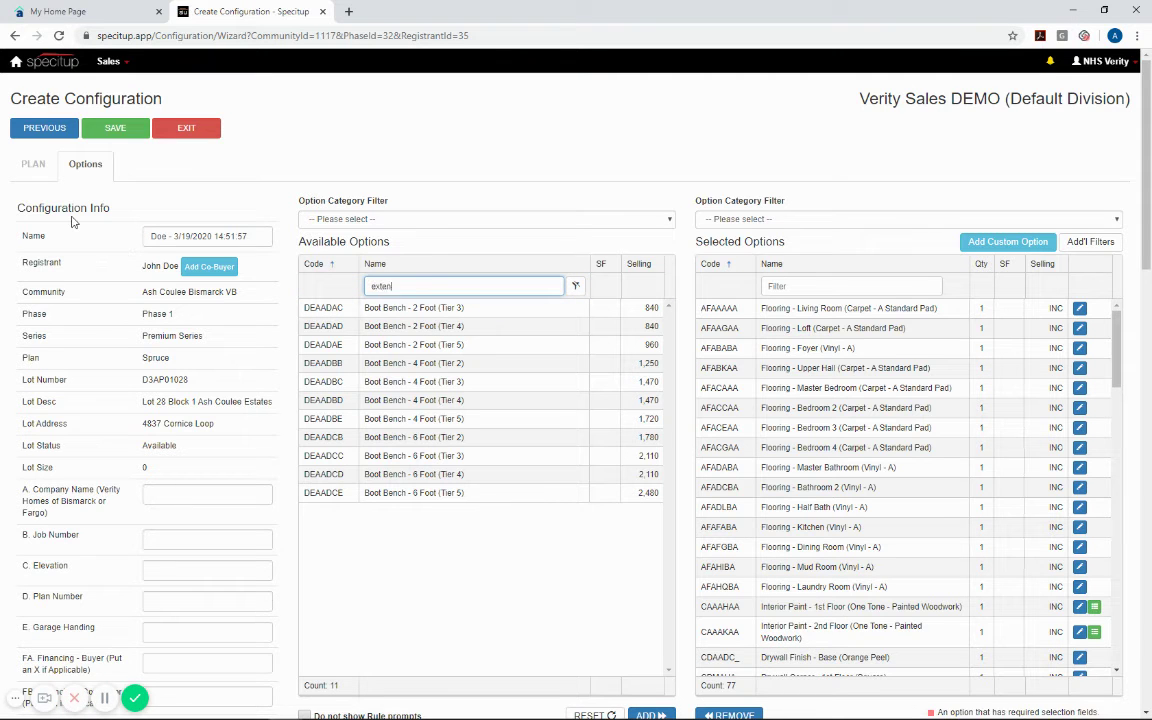
pyautogui.write('ded front')
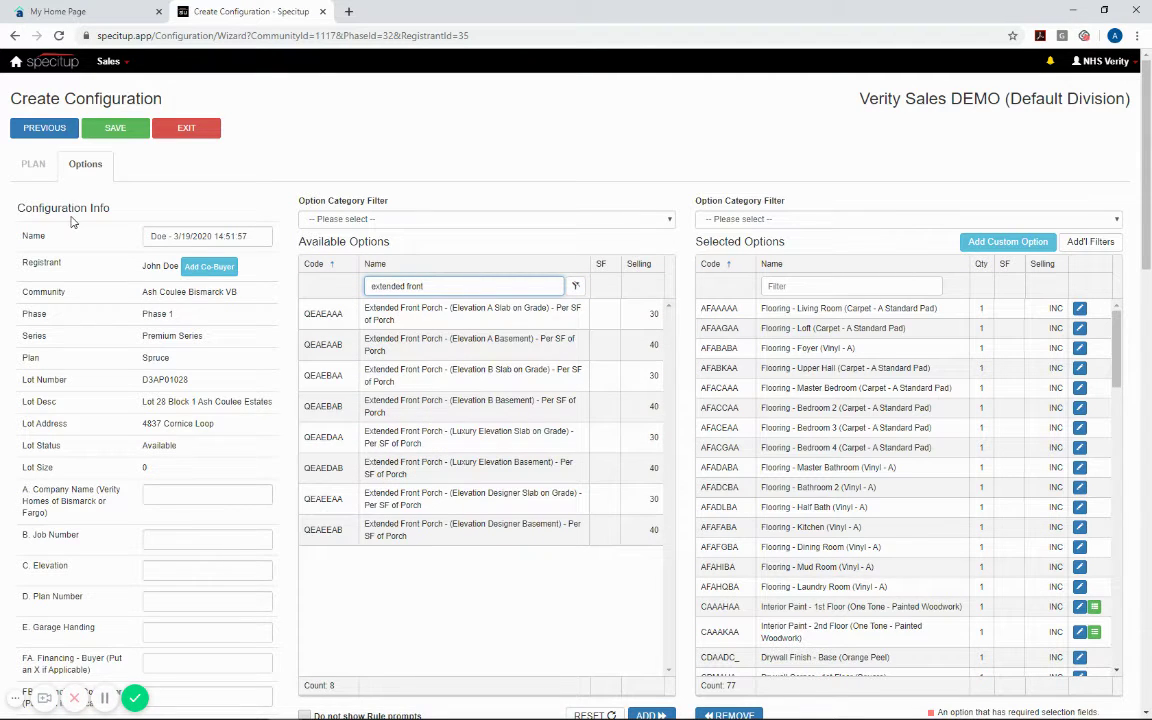
pyautogui.doubleClick(460, 313)
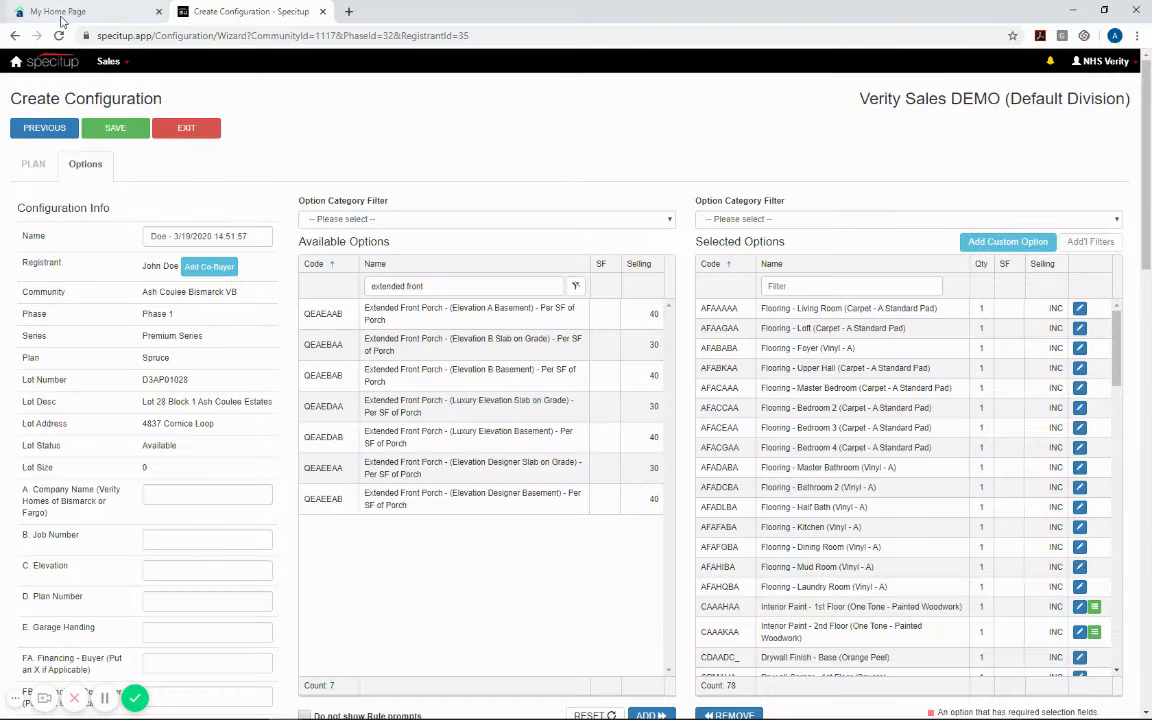
# Check the My Home Page for the fireplace choice, then add Fireplace (Cosmo - 42" Black Screen Front DW Surround) in Specitup
pyautogui.click(35, 14)
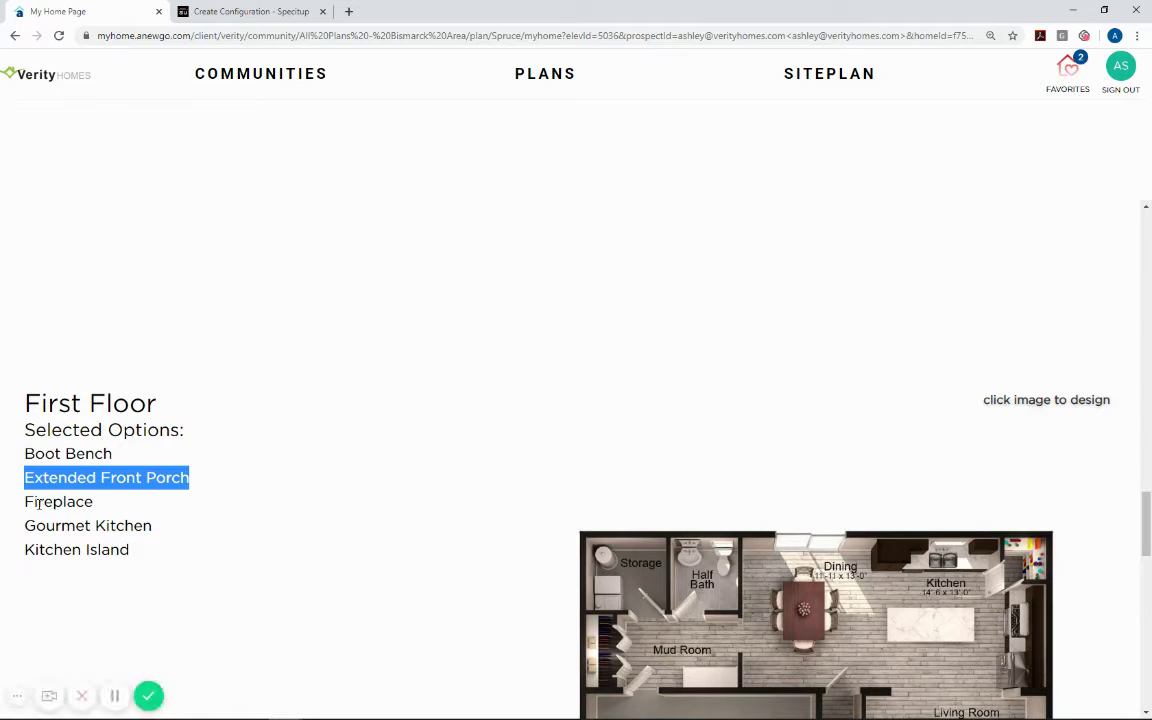
pyautogui.moveTo(25, 502); pyautogui.dragTo(92, 512)
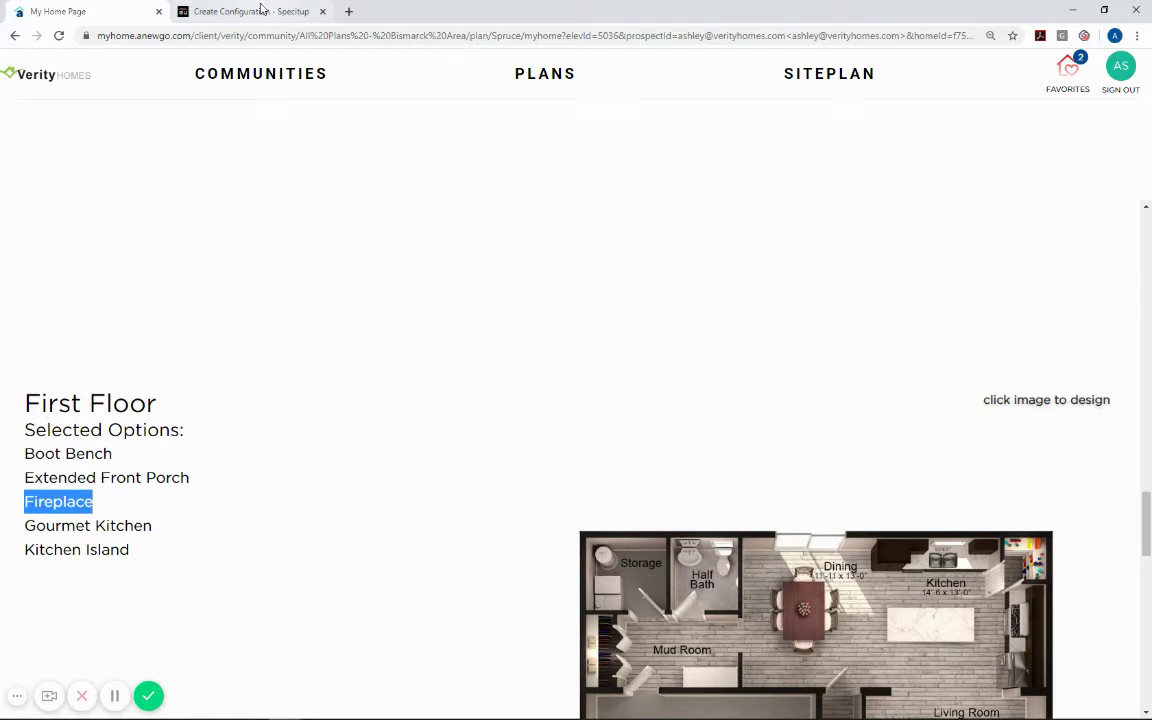
pyautogui.click(255, 11)
pyautogui.tripleClick(442, 286)
pyautogui.write('fireplace')
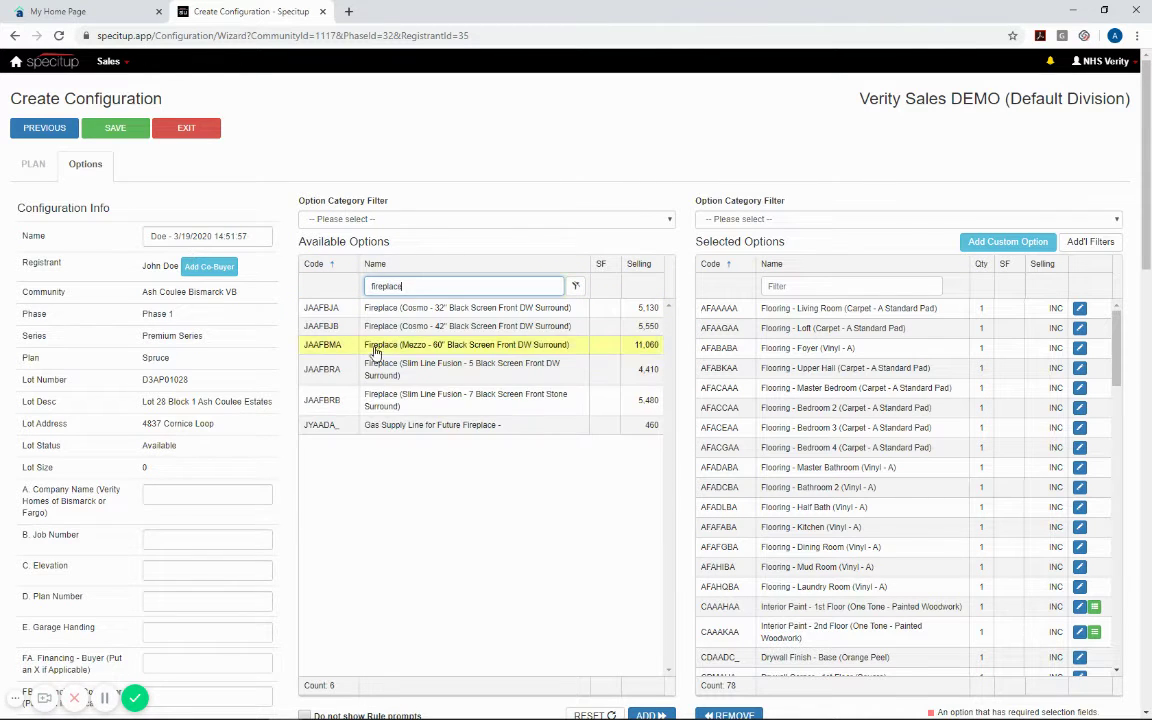
pyautogui.doubleClick(404, 327)
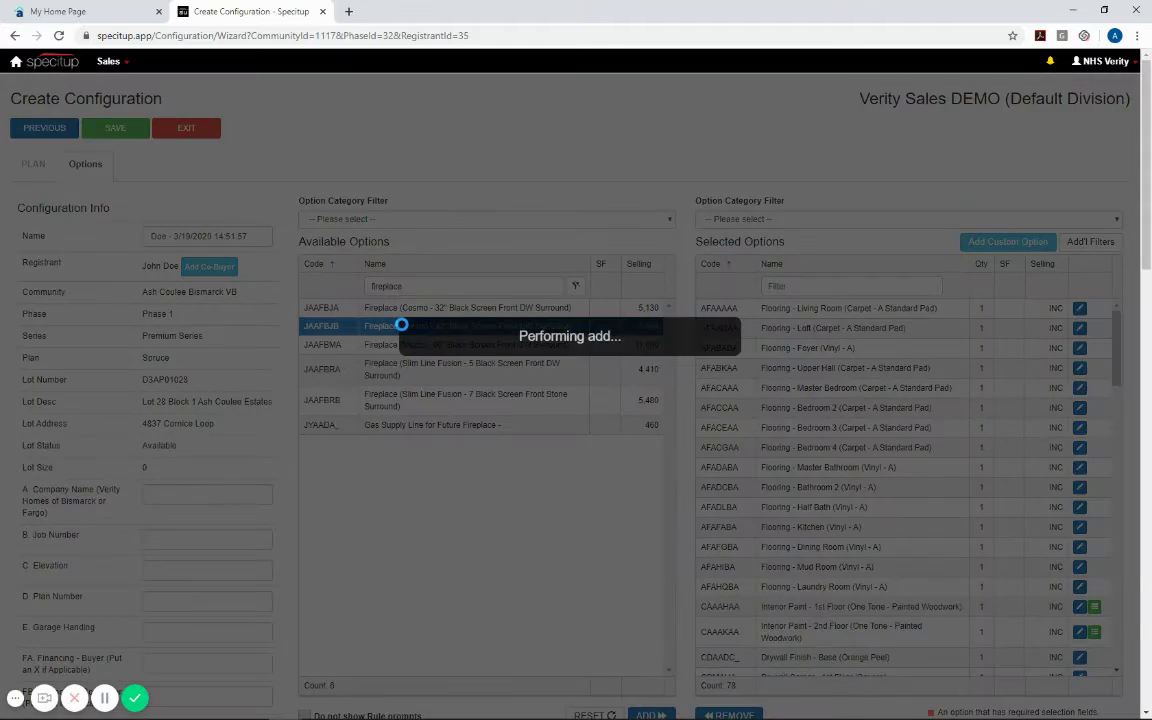
# Check the My Home Page for Gourmet Kitchen, then add Cabinet Style - Gourmet Kitchen (Tier 2 G) in Specitup, replacing the Kitchen A (Tier 1) cabinets
pyautogui.click(72, 12)
pyautogui.scroll(-1, 66, 472)
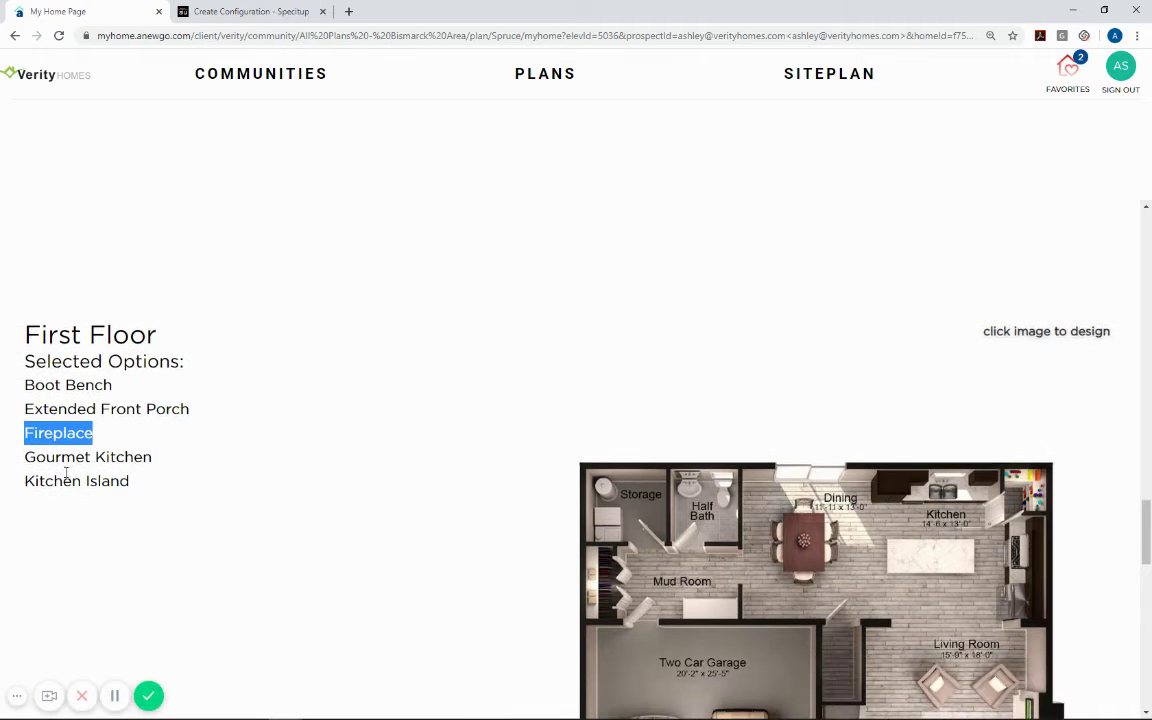
pyautogui.moveTo(26, 457); pyautogui.dragTo(183, 470)
pyautogui.click(212, 14)
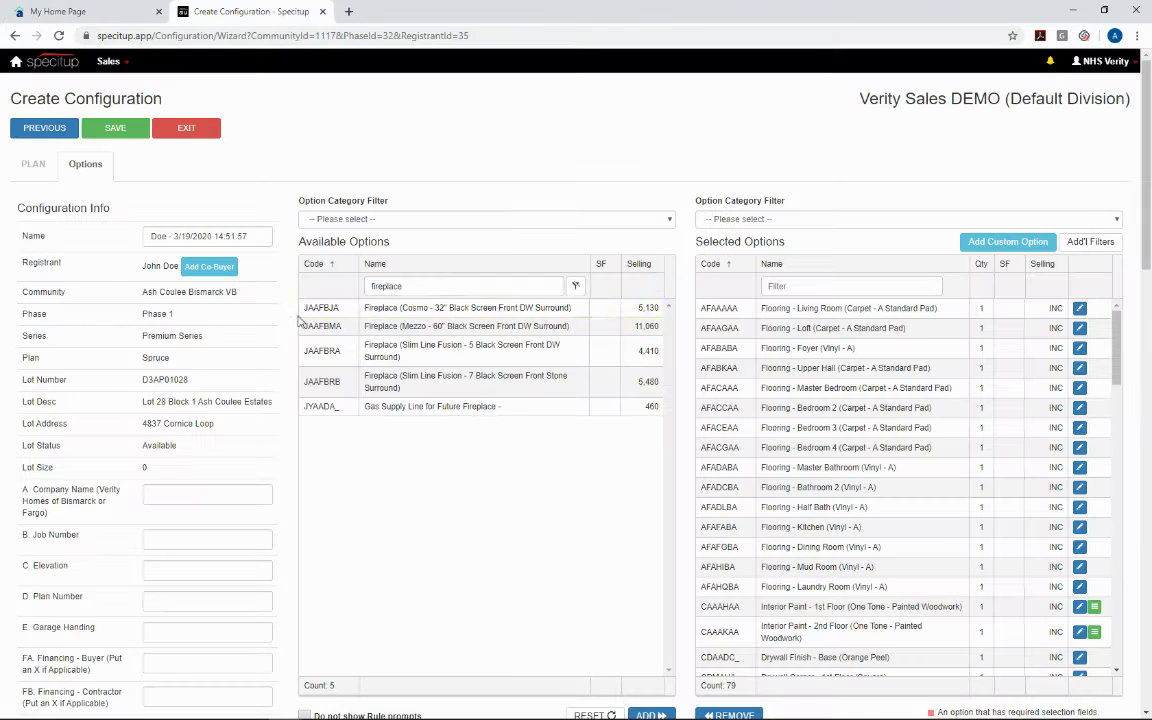
pyautogui.doubleClick(442, 288)
pyautogui.write('gour')
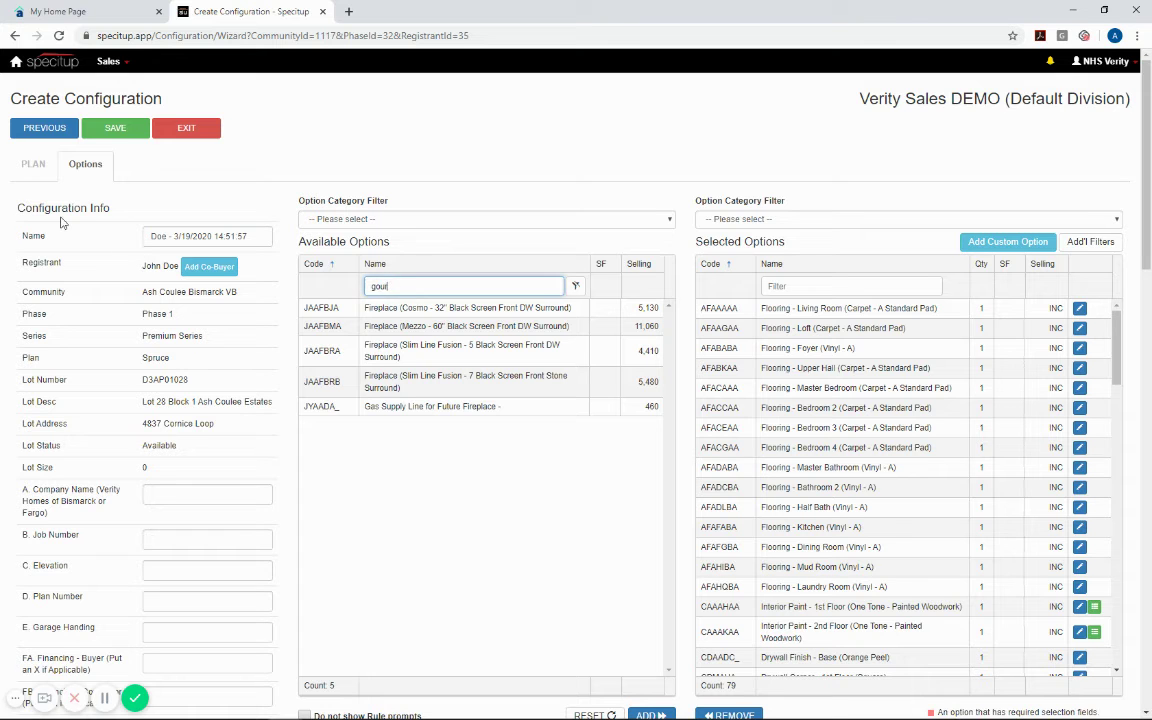
pyautogui.write('met')
pyautogui.press('Return')
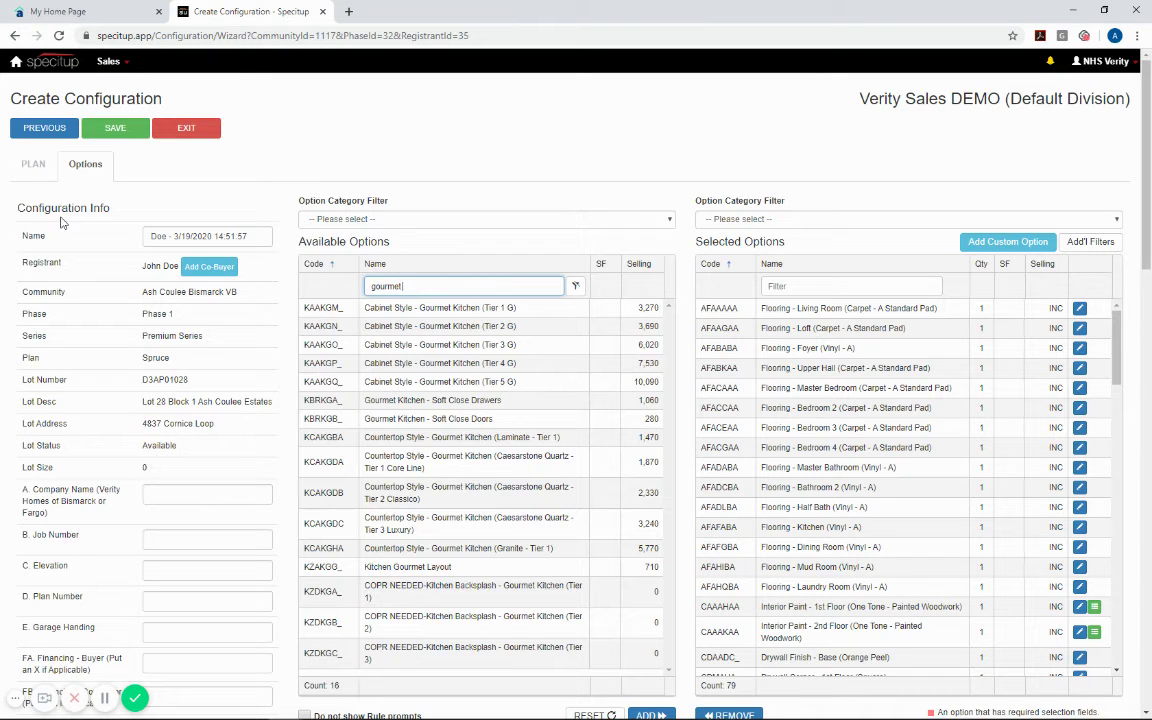
pyautogui.doubleClick(460, 327)
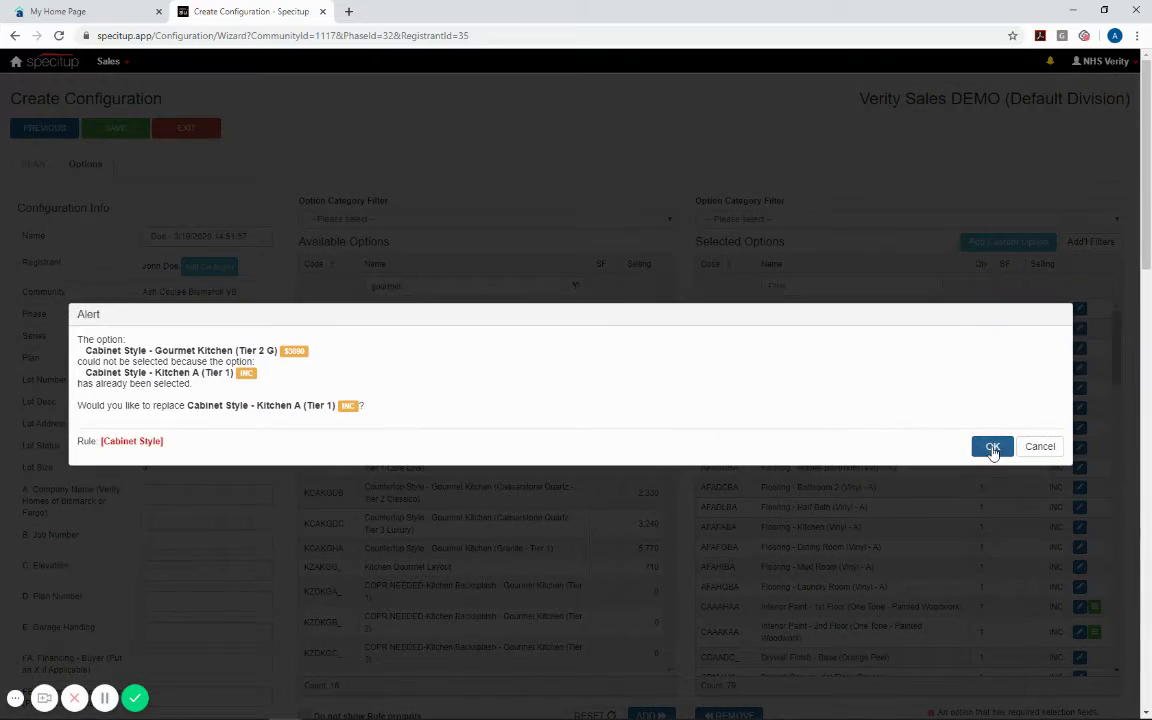
pyautogui.click(992, 447)
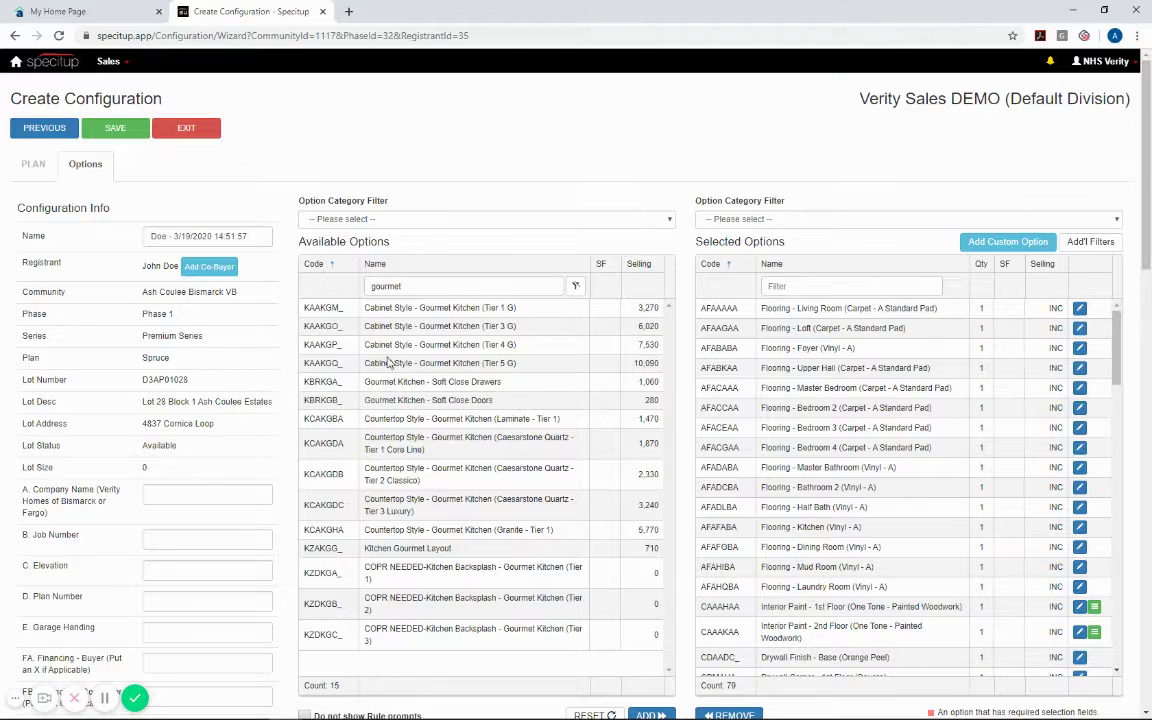
# Add the Gourmet Kitchen soft close drawers and soft close doors to the selected options
pyautogui.doubleClick(400, 381)
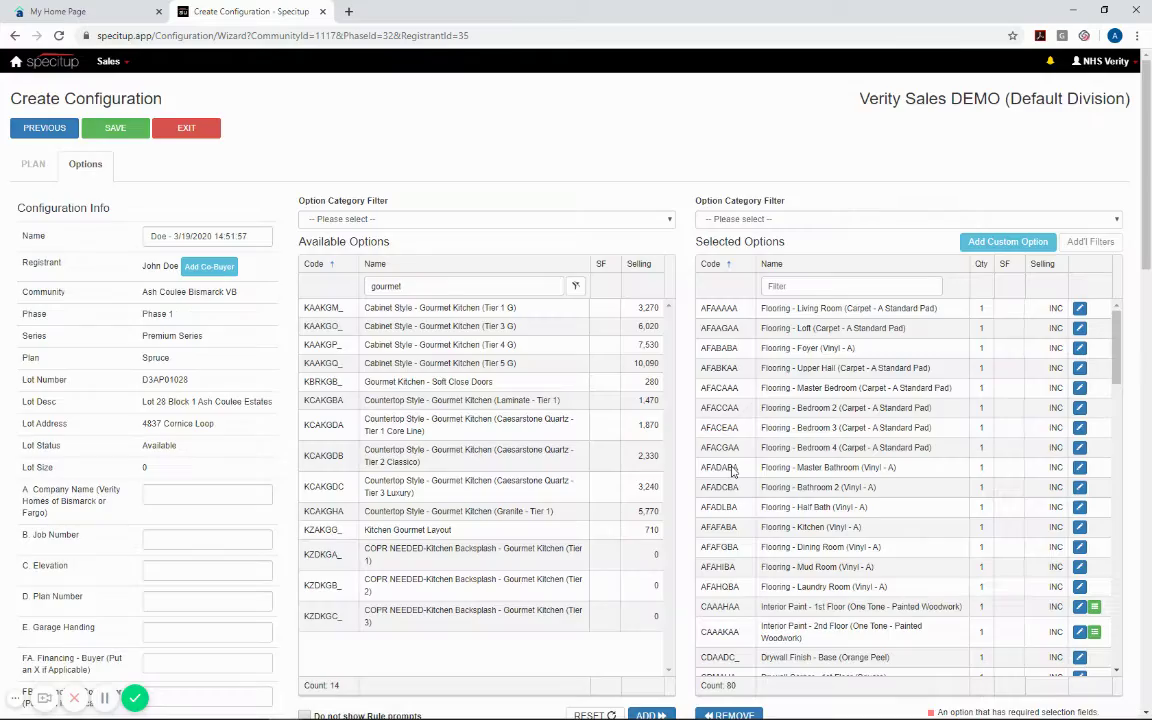
pyautogui.doubleClick(412, 385)
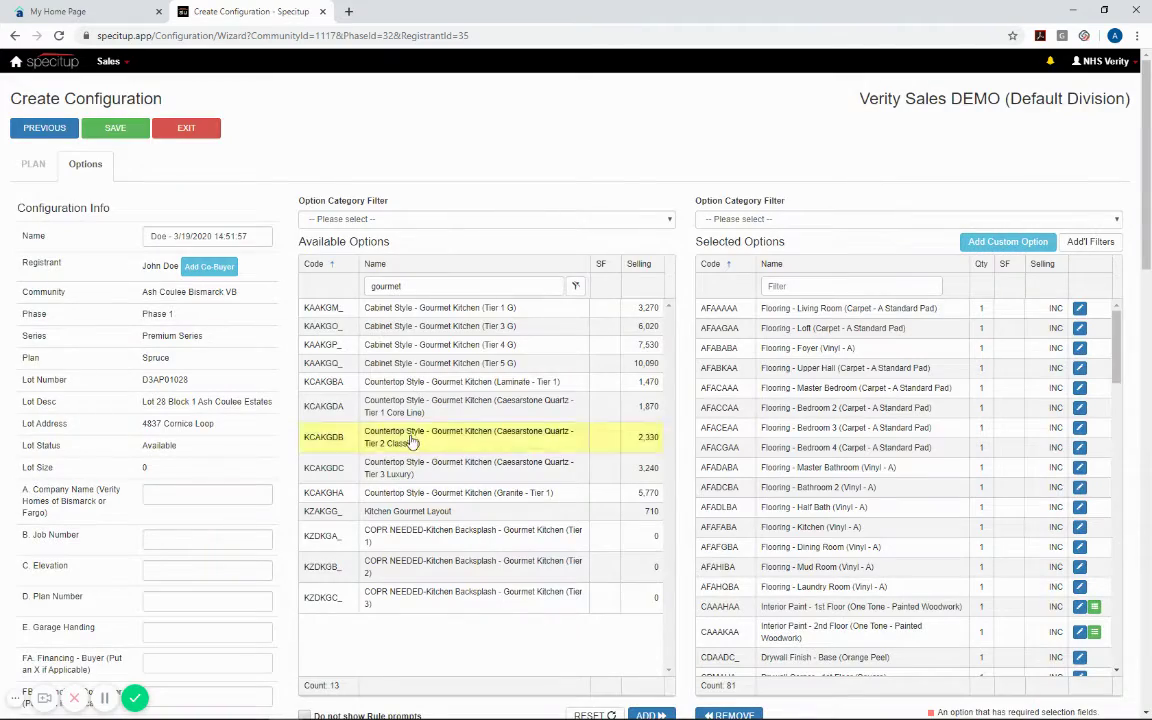
# Replace the Kitchen A countertop and layout with Gourmet Kitchen (Caesarstone Quartz - Tier 2 Classico) and Kitchen Gourmet Layout, and save the configuration
pyautogui.doubleClick(410, 435)
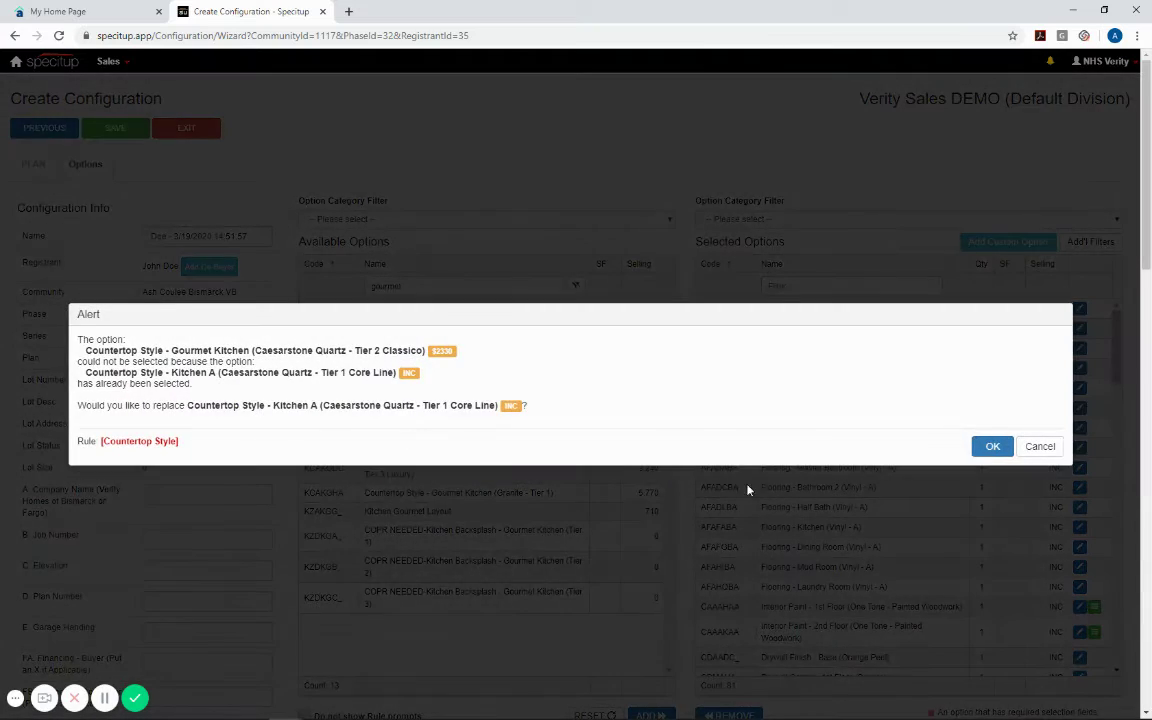
pyautogui.click(976, 448)
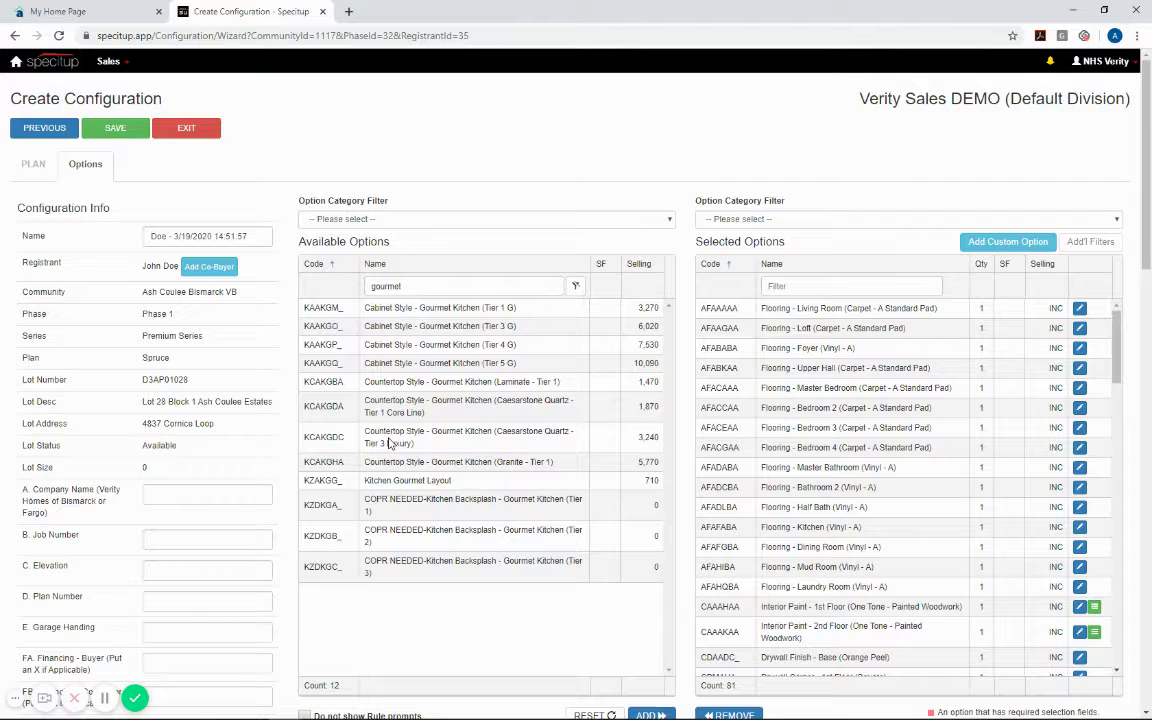
pyautogui.click(391, 484)
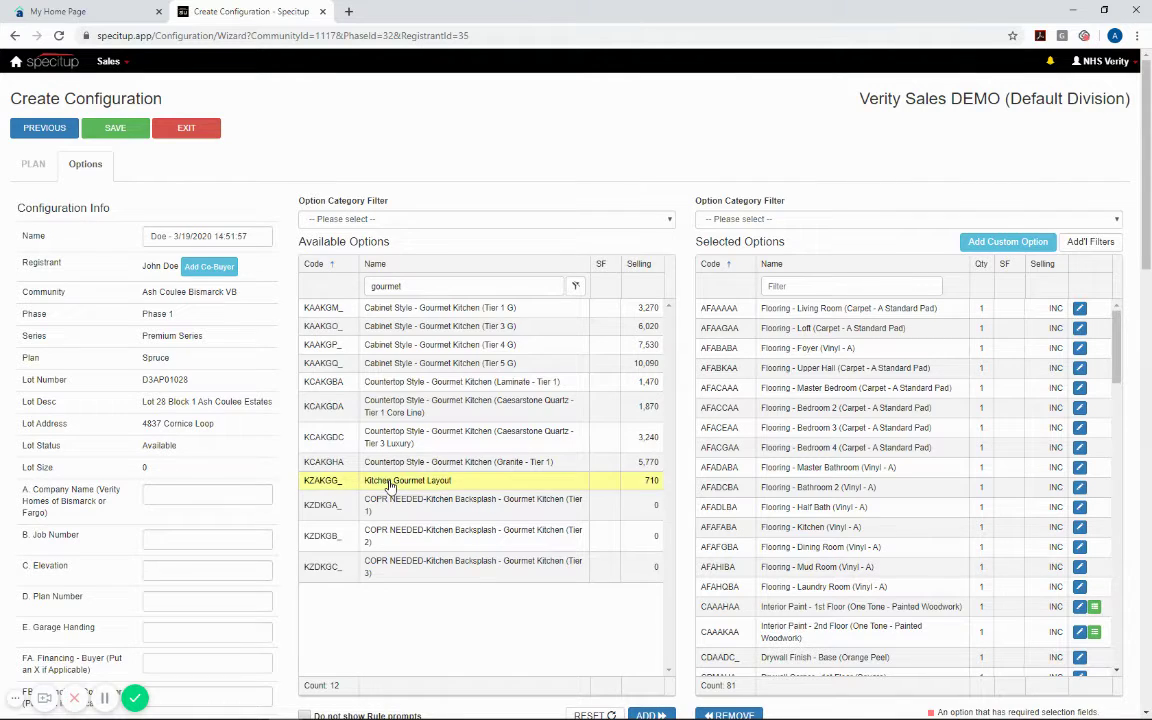
pyautogui.doubleClick(391, 484)
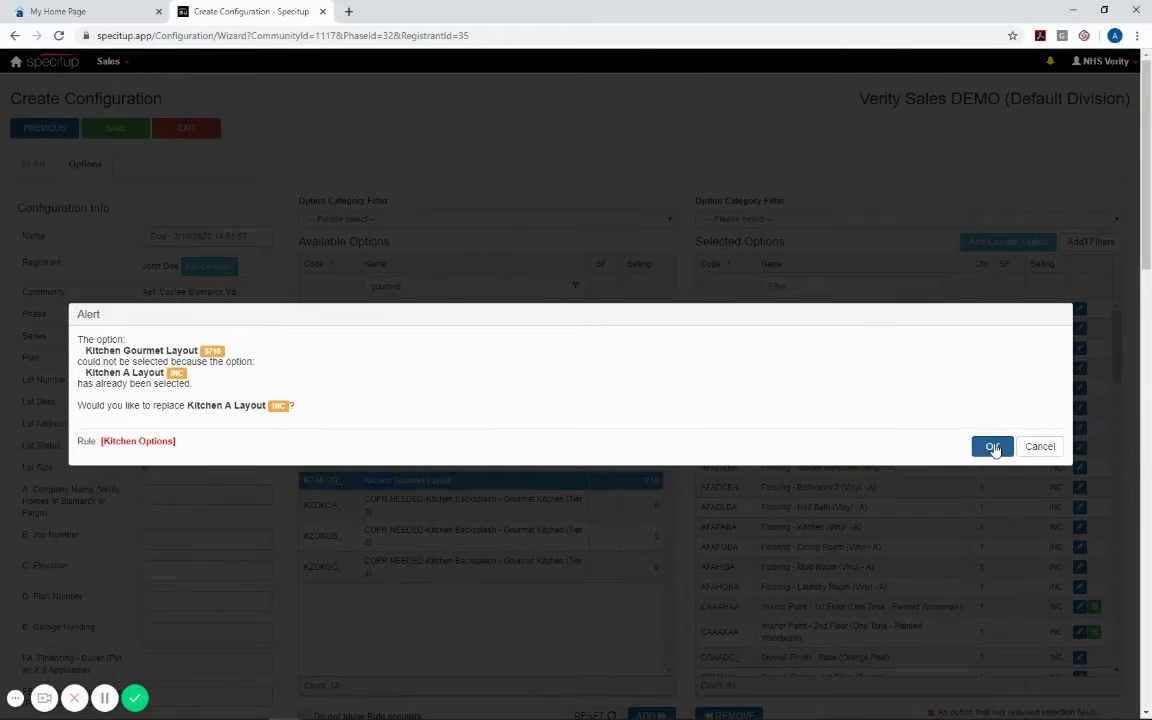
pyautogui.click(992, 446)
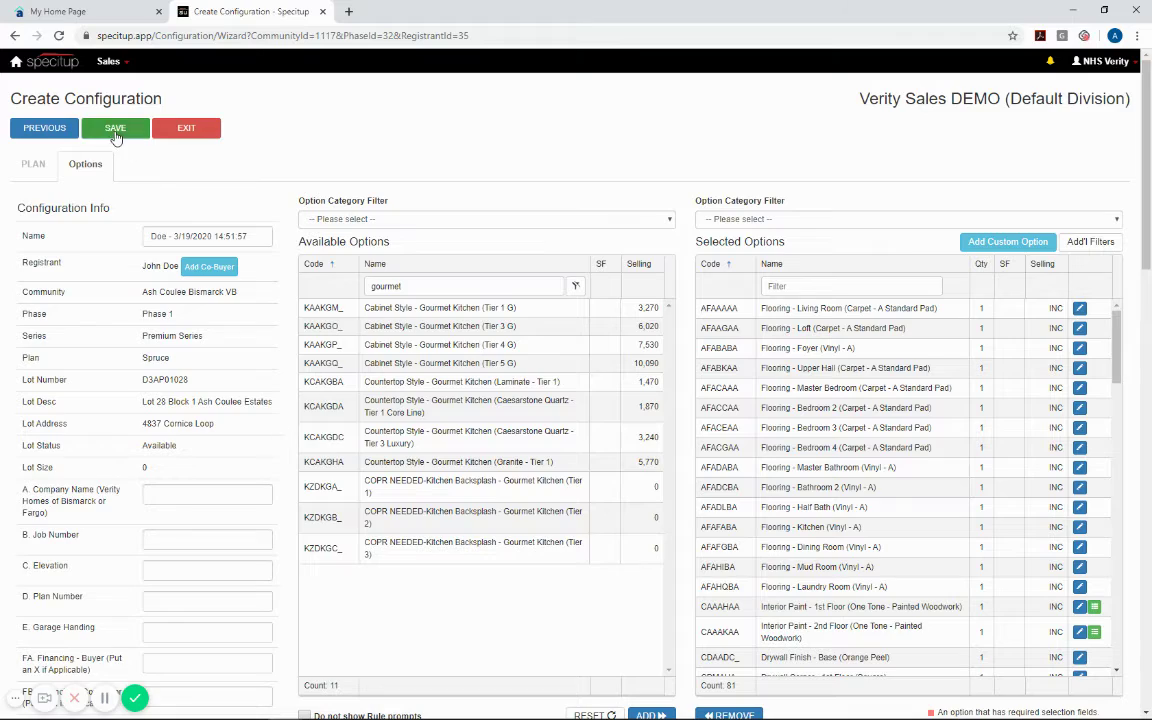
pyautogui.click(115, 128)
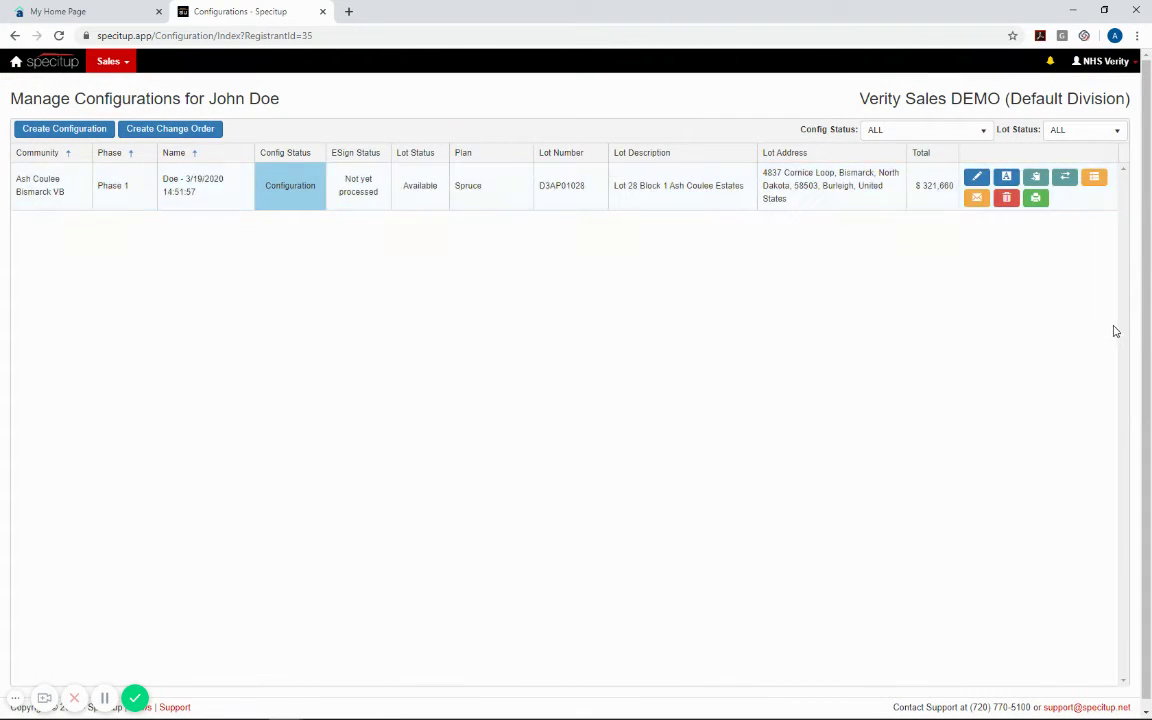
# Reopen the saved Lot 28 configuration and review its plan selling price, lot premium, options selling price and total selling price
pyautogui.click(975, 180)
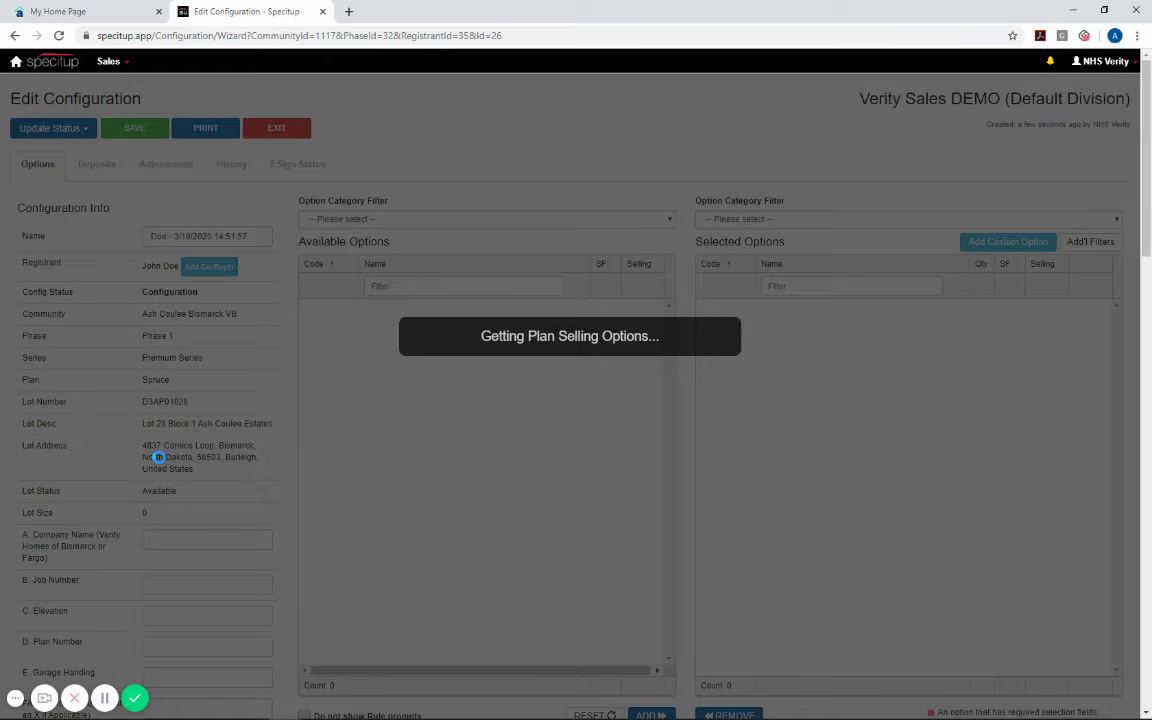
pyautogui.scroll(-3, 172, 515)
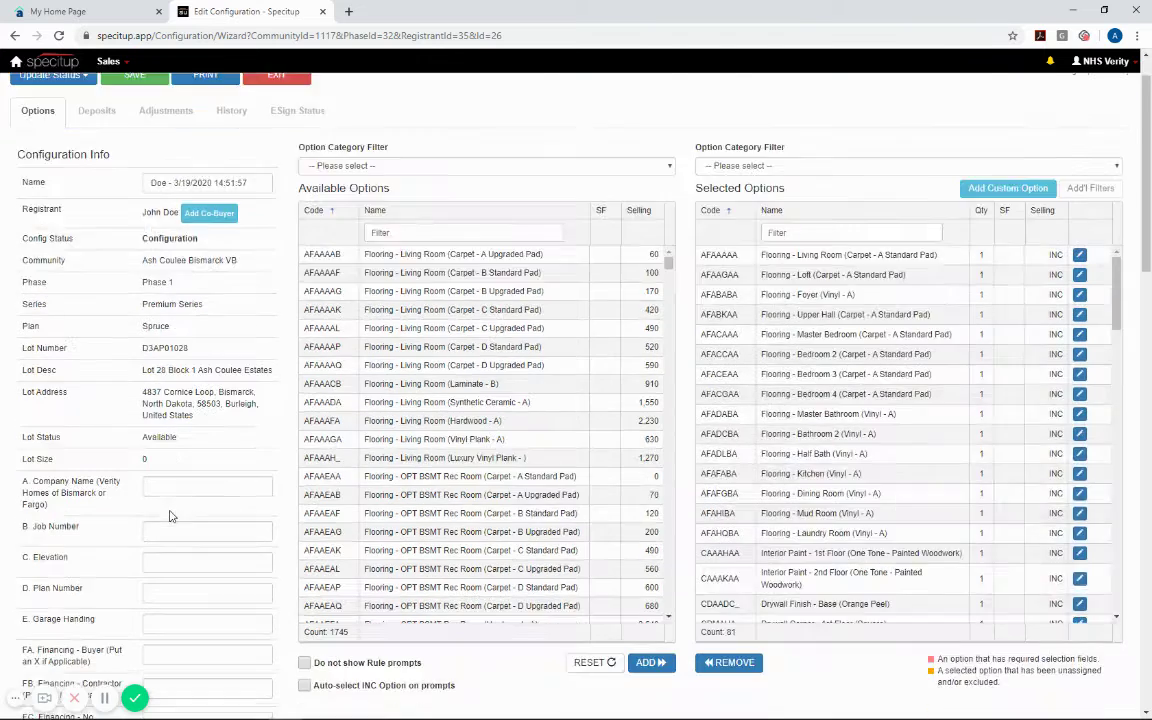
pyautogui.scroll(-15, 250, 500)
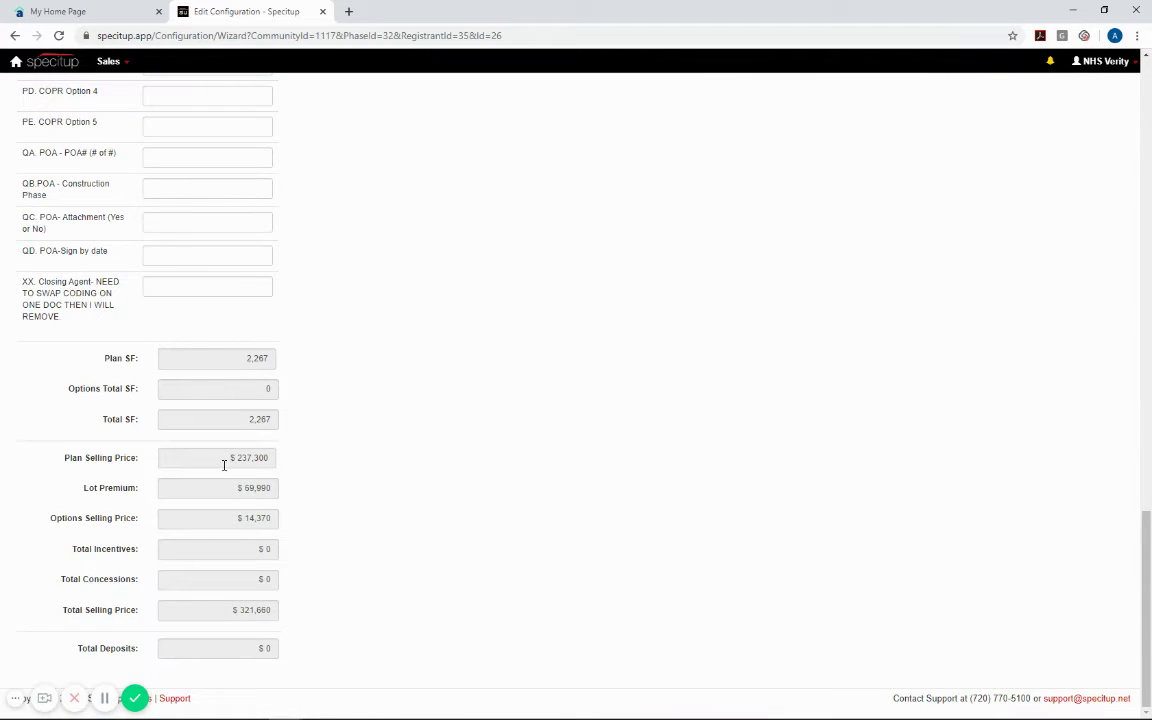
pyautogui.moveTo(225, 461); pyautogui.dragTo(296, 471)
pyautogui.moveTo(193, 490); pyautogui.dragTo(305, 502)
pyautogui.moveTo(205, 525); pyautogui.dragTo(306, 533)
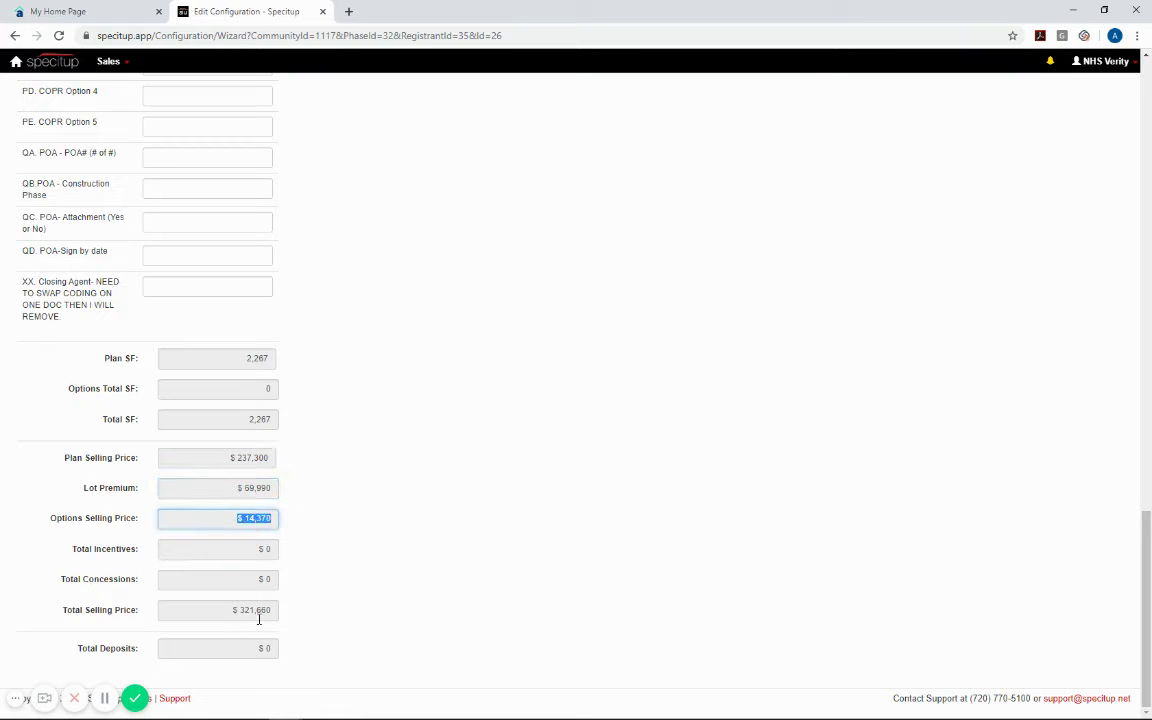
pyautogui.moveTo(202, 609); pyautogui.dragTo(299, 617)
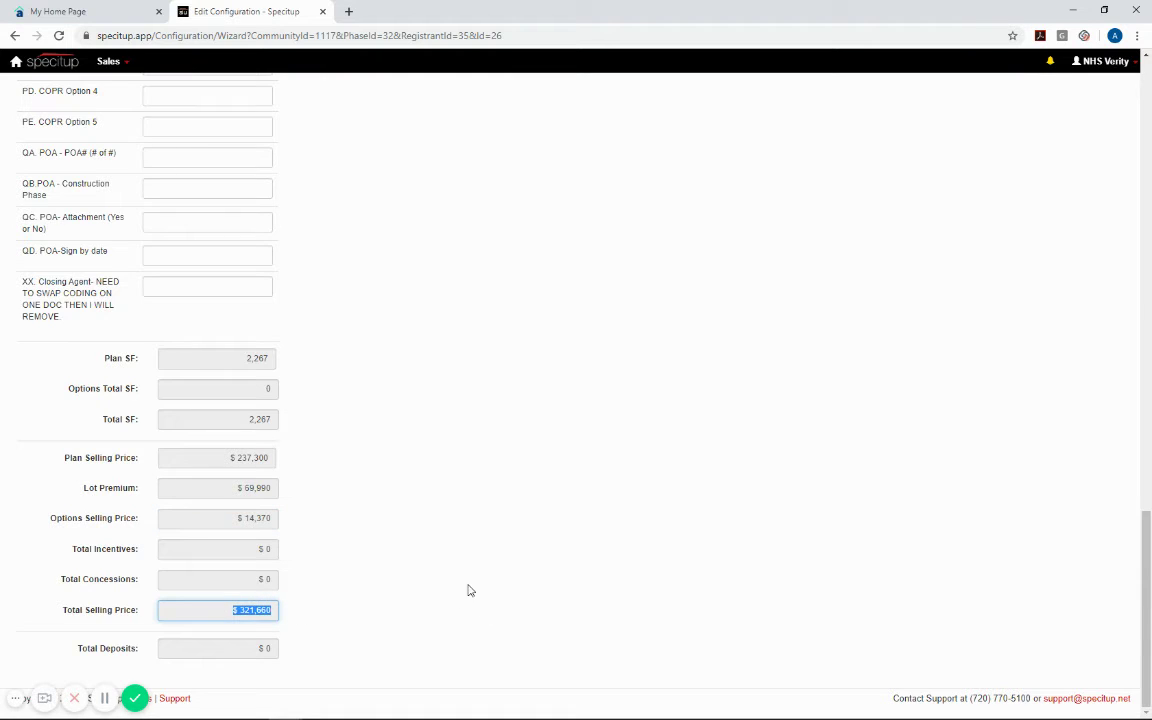
pyautogui.scroll(20, 469, 590)
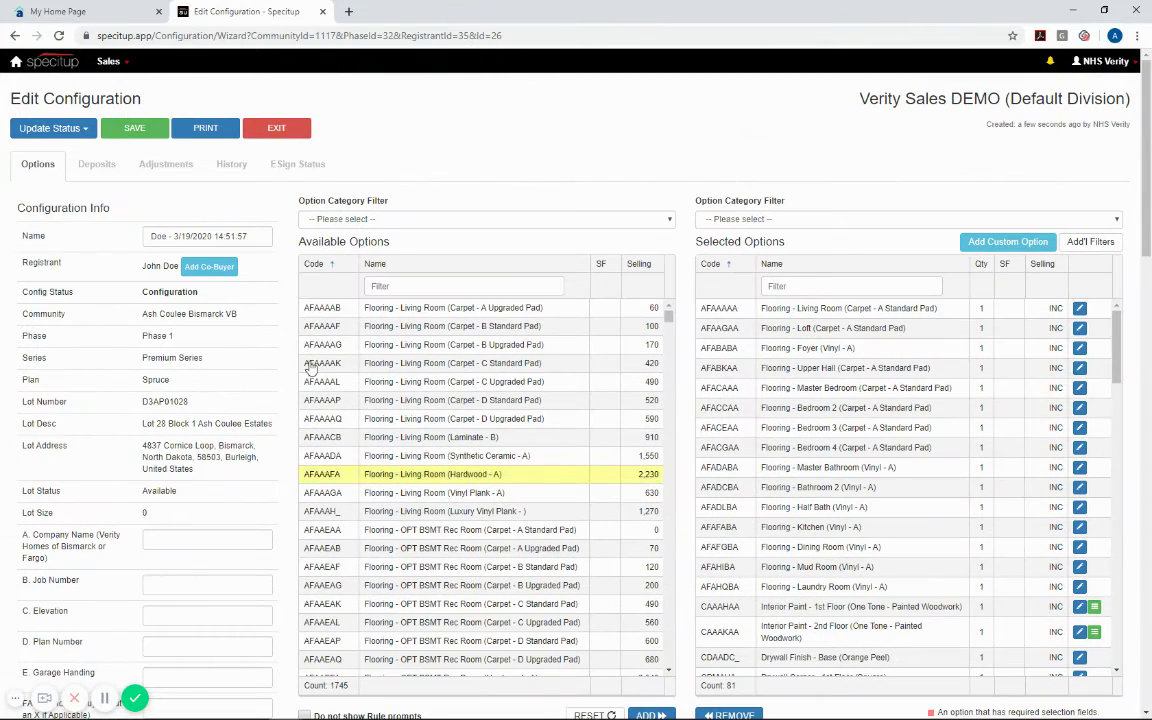
# Save the configuration, set its status to For Signing and confirm the status change
pyautogui.click(135, 131)
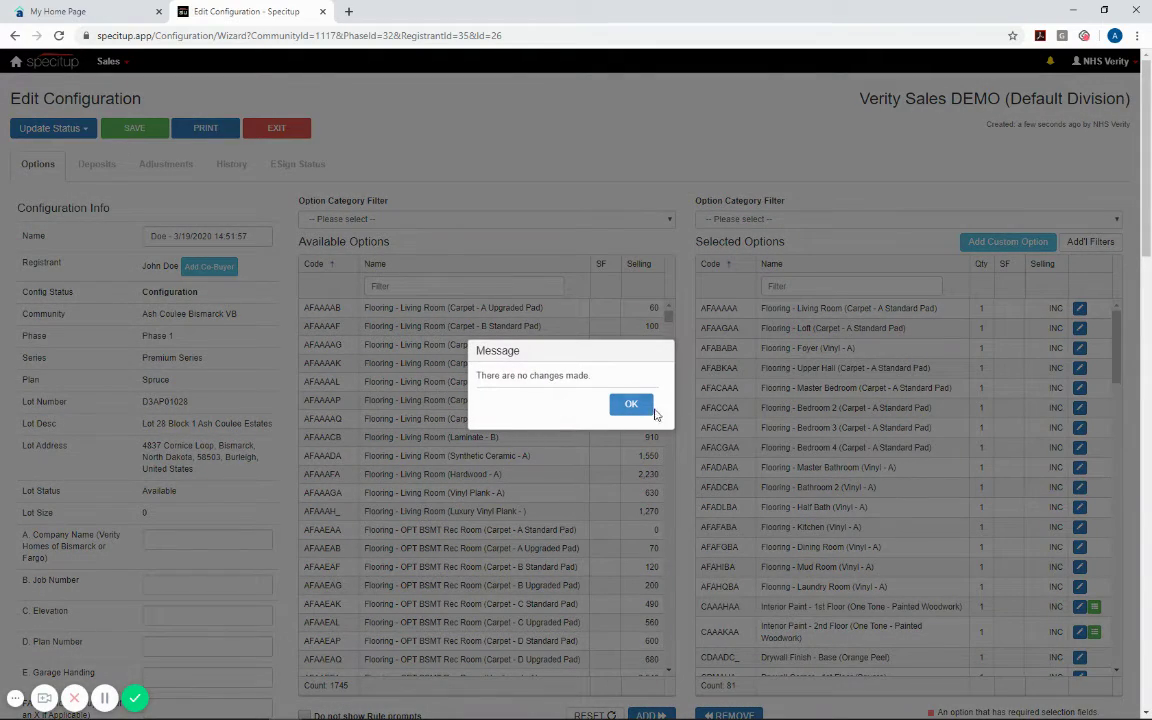
pyautogui.click(650, 406)
pyautogui.click(55, 128)
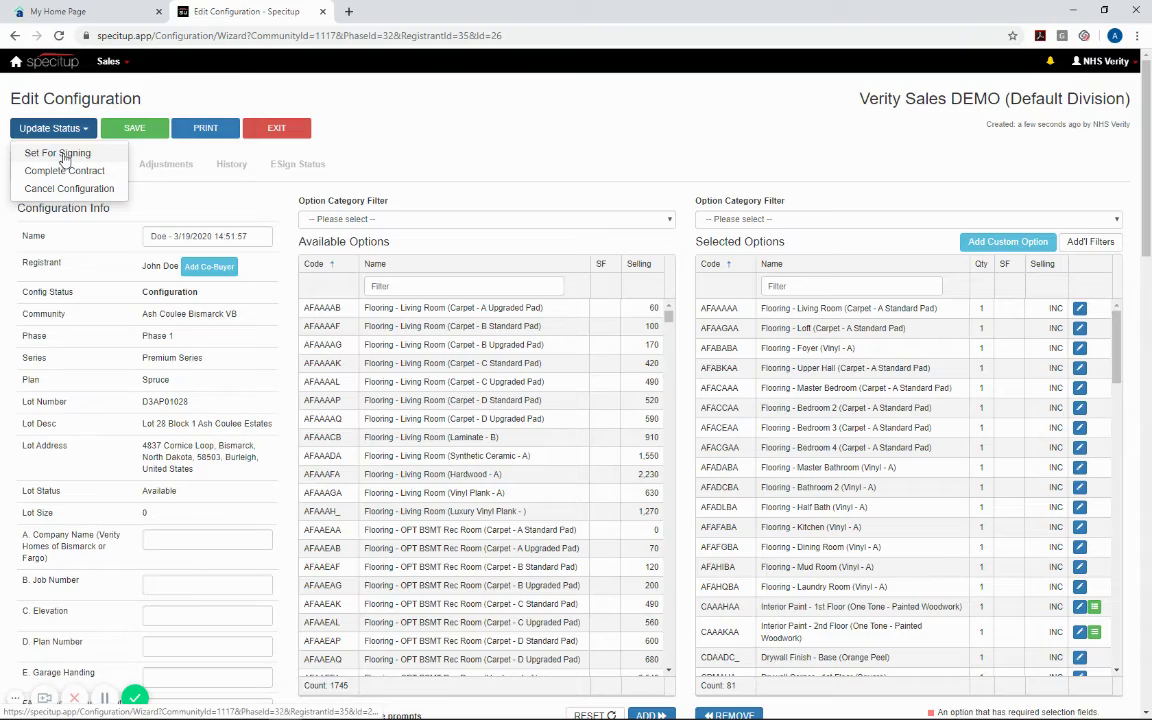
pyautogui.click(60, 153)
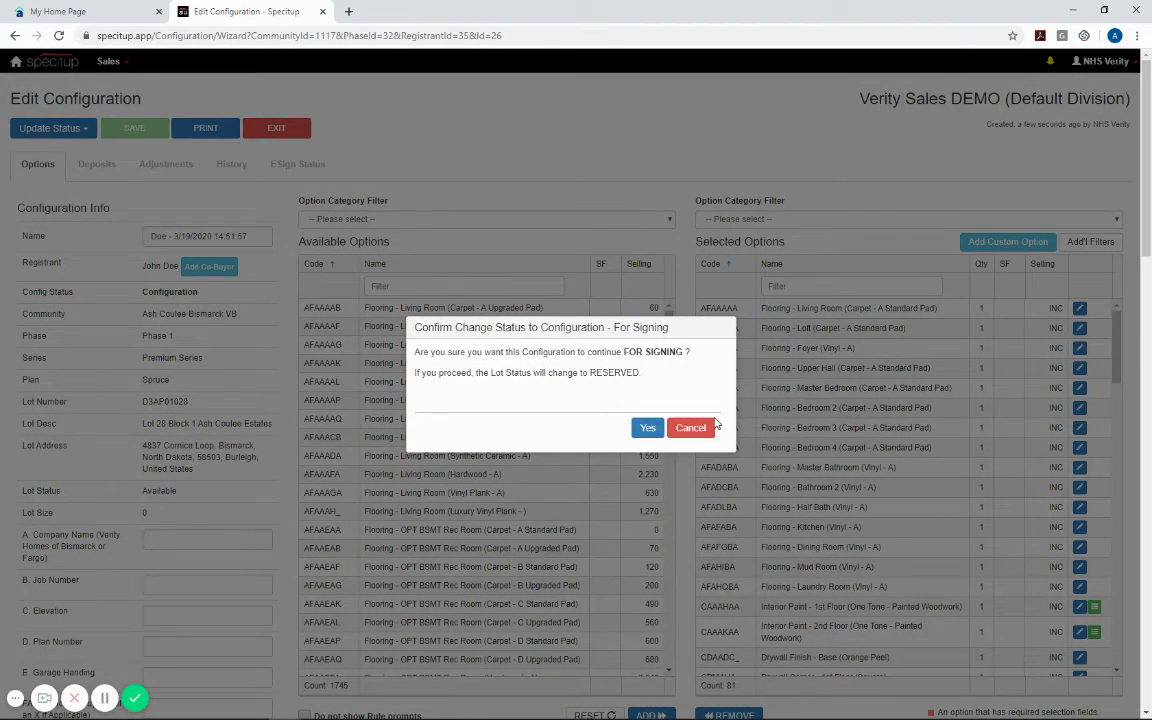
pyautogui.click(647, 428)
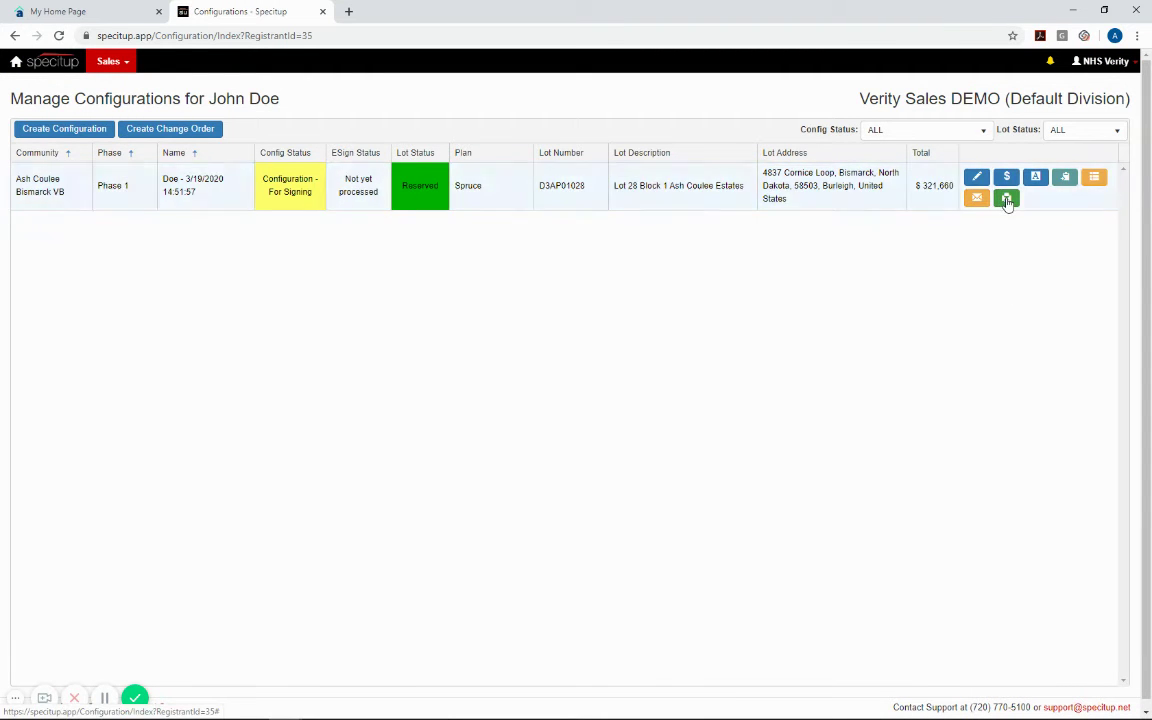
# Generate the Purchasing Agreement Checklist, Getting to Know You, Premium Series Agreement, Agency Addendum, Contingency Addendum and Custom Option Pricing Request, leaving the custom fields blank
pyautogui.click(1006, 198)
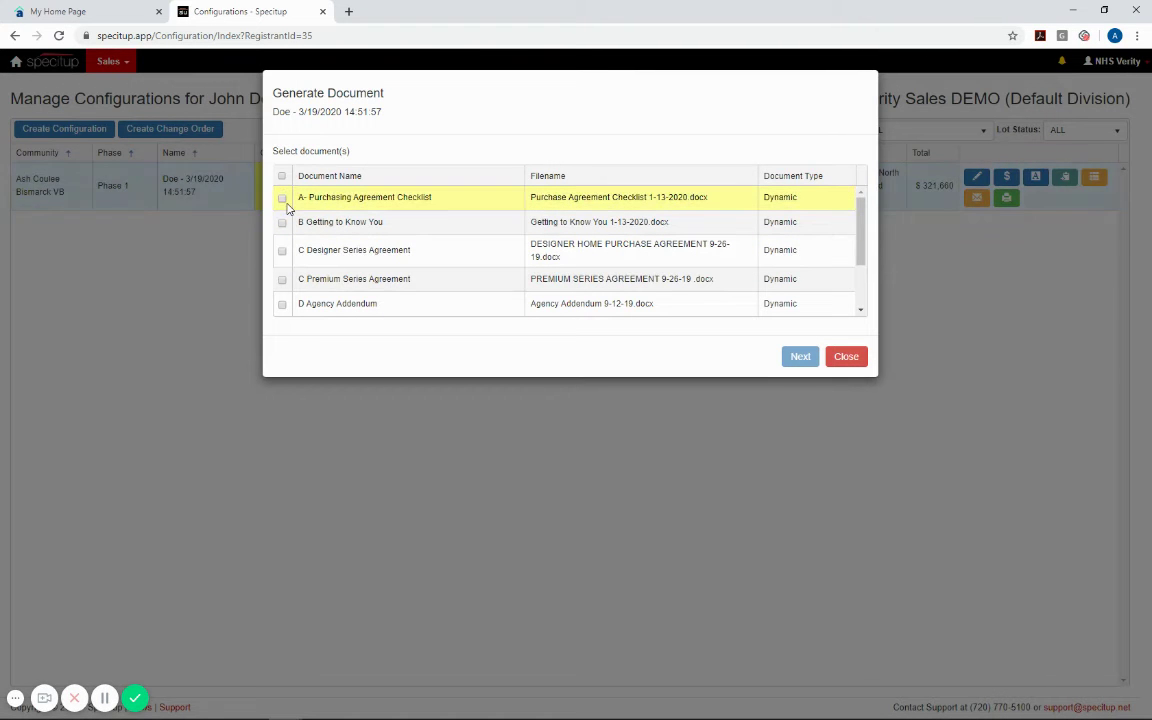
pyautogui.click(282, 198)
pyautogui.click(282, 222)
pyautogui.click(282, 279)
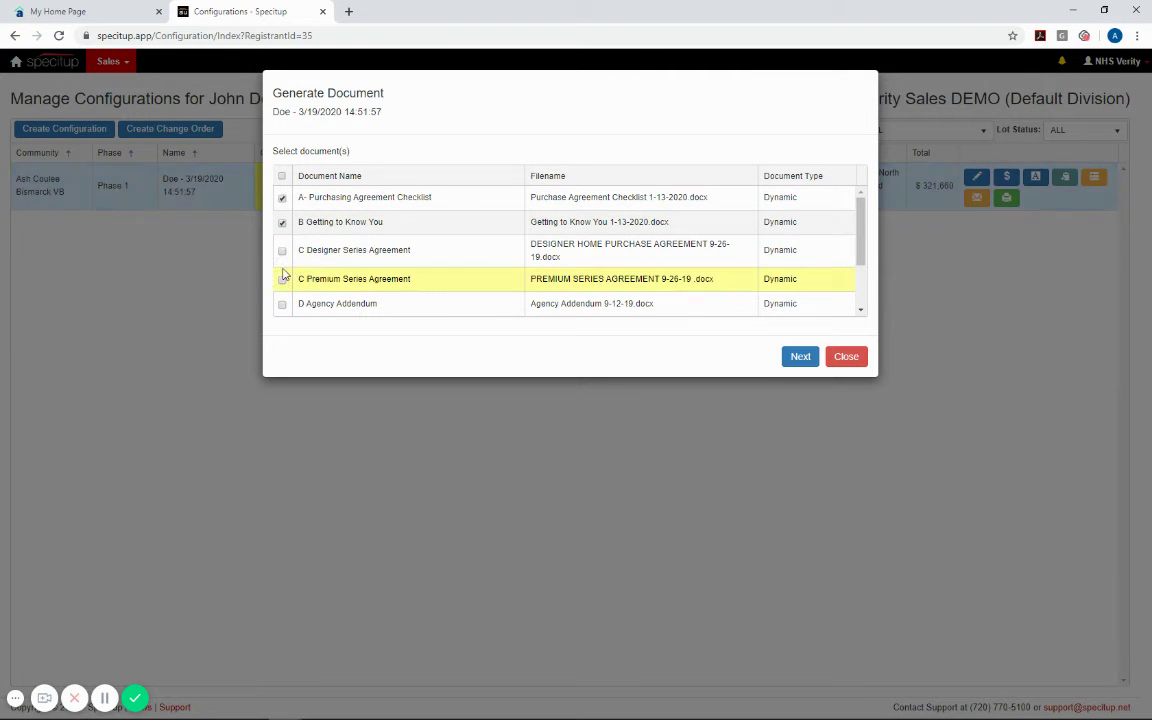
pyautogui.scroll(-1, 283, 262)
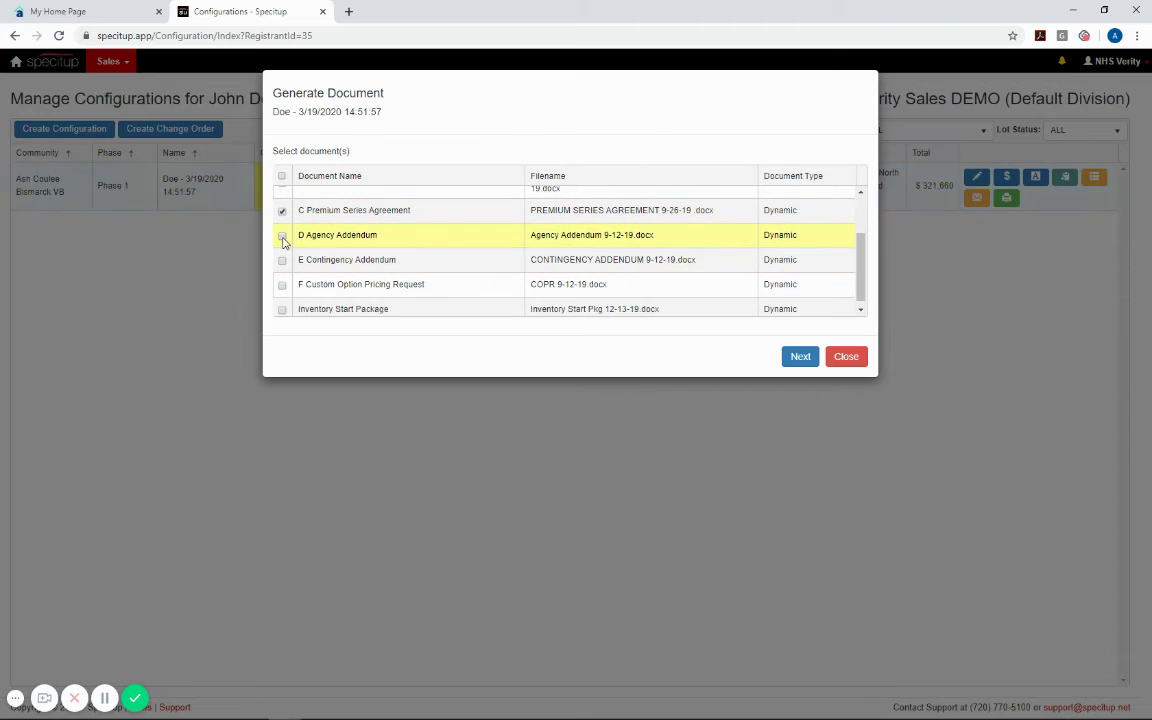
pyautogui.click(282, 235)
pyautogui.click(282, 260)
pyautogui.click(282, 285)
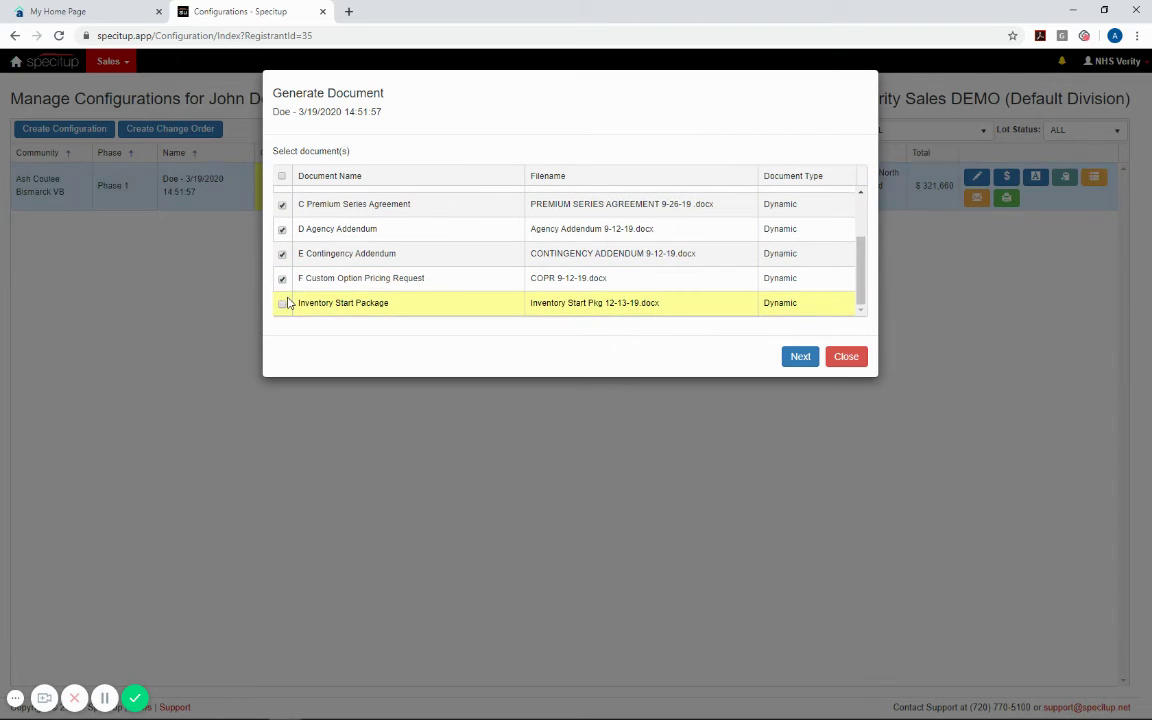
pyautogui.click(800, 356)
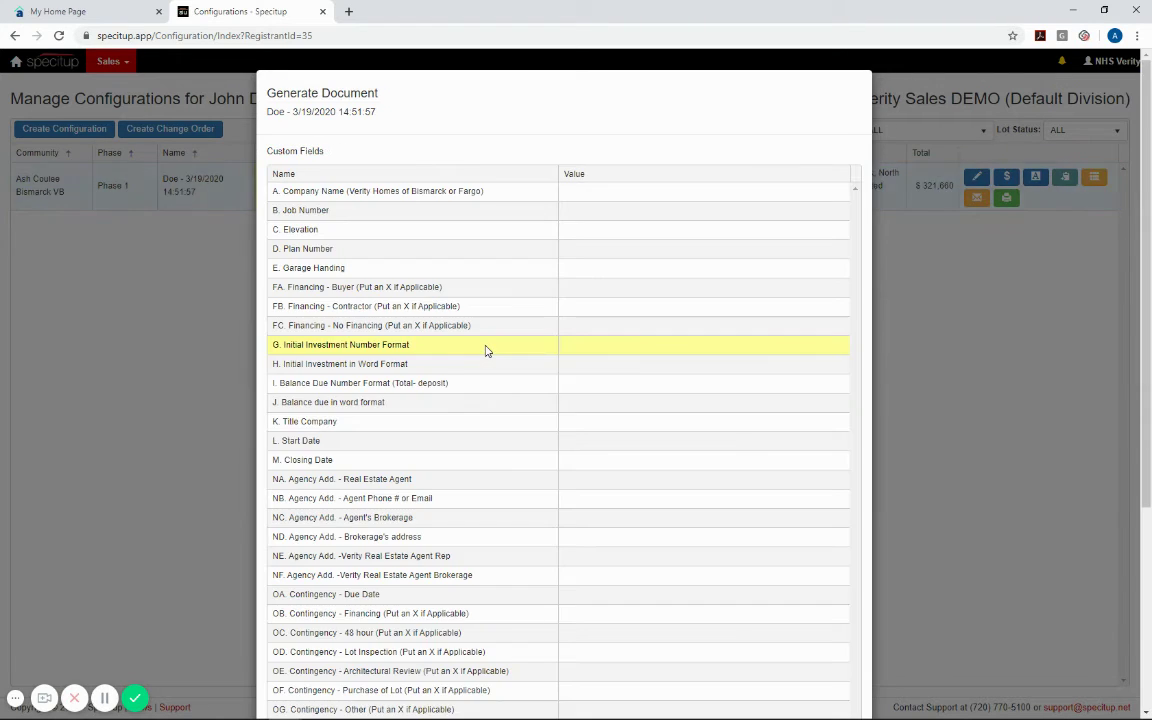
pyautogui.scroll(-3, 540, 315)
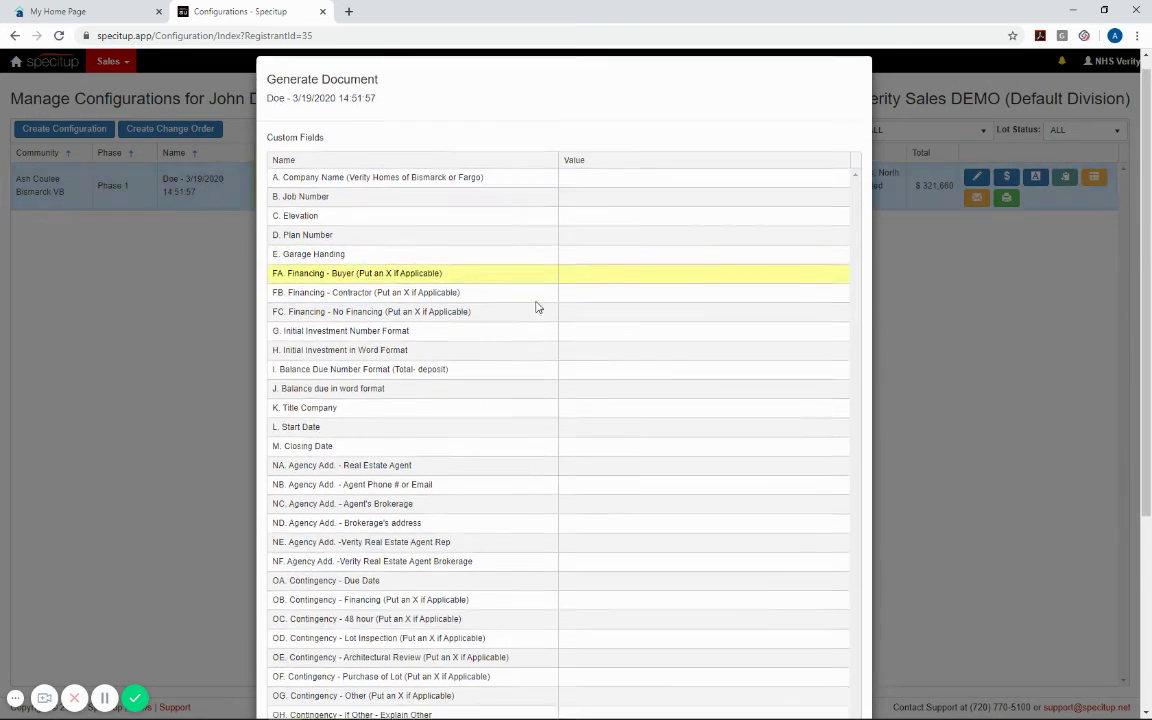
pyautogui.click(794, 676)
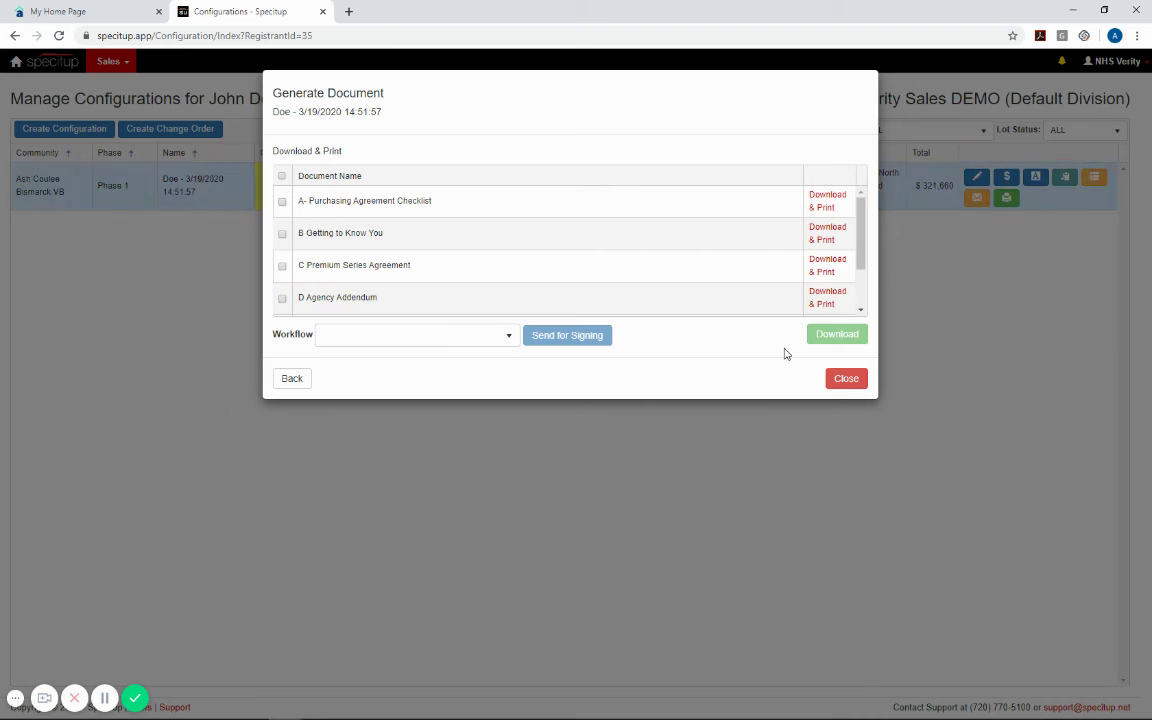
# Send all six generated documents, A through F, for signing with the Default - Configuration workflow
pyautogui.click(504, 337)
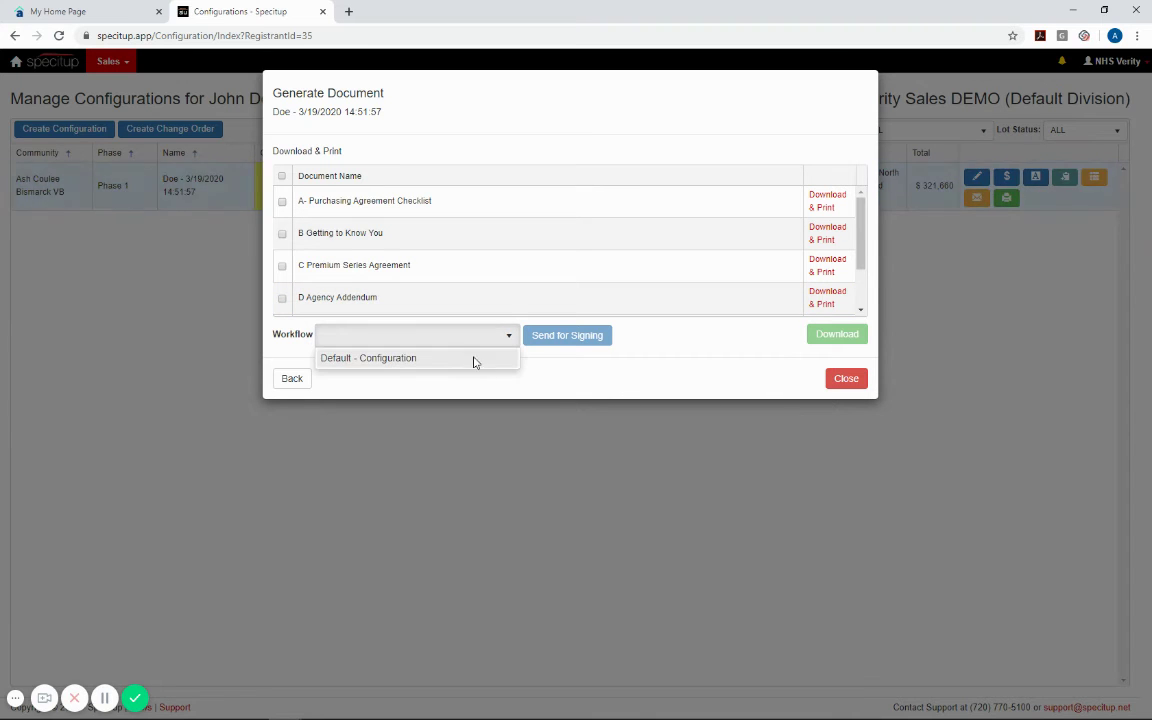
pyautogui.click(470, 359)
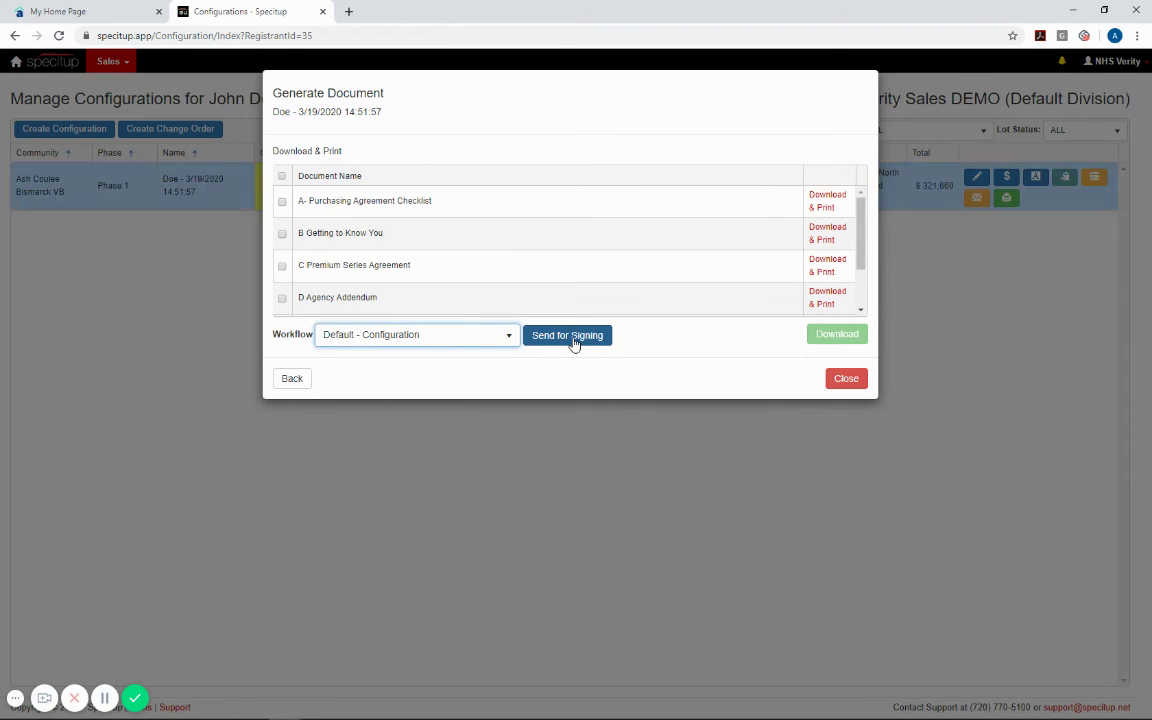
pyautogui.click(282, 201)
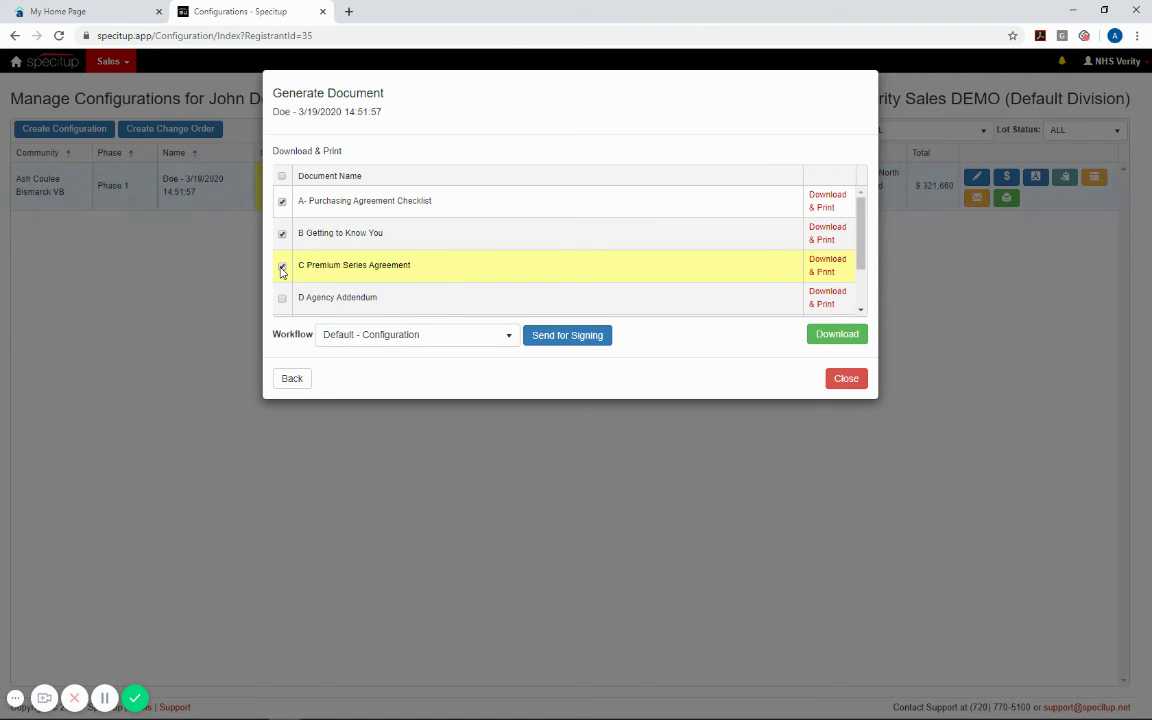
pyautogui.scroll(-2, 282, 270)
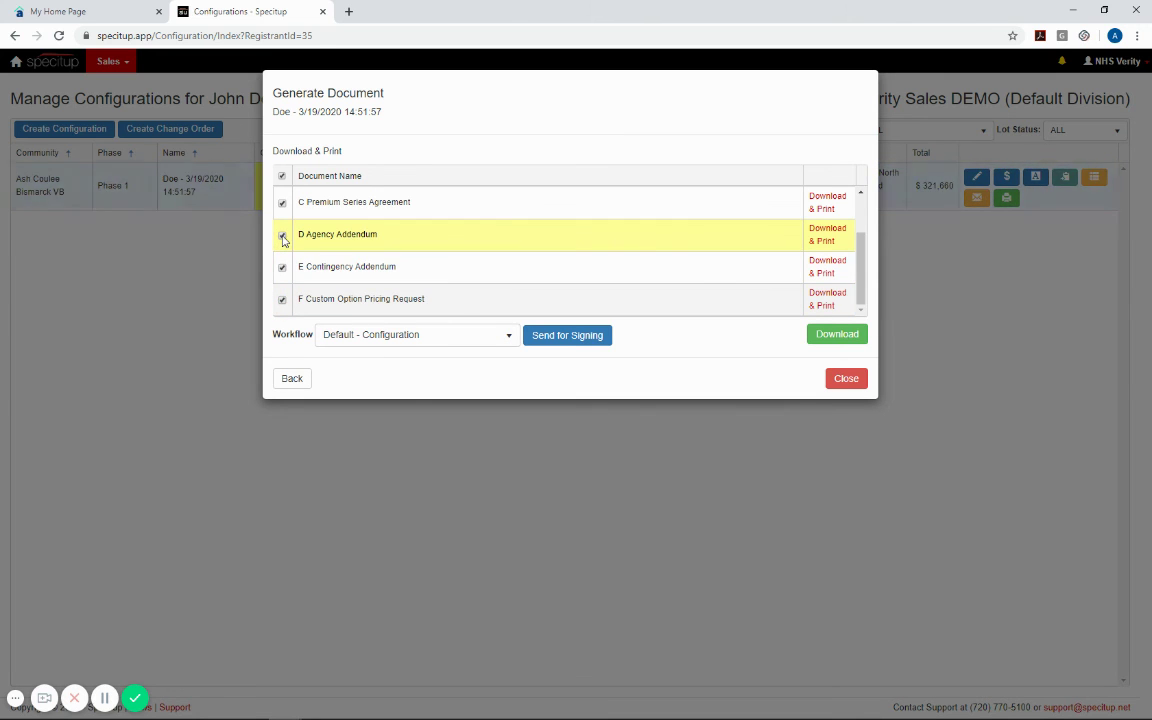
pyautogui.click(566, 338)
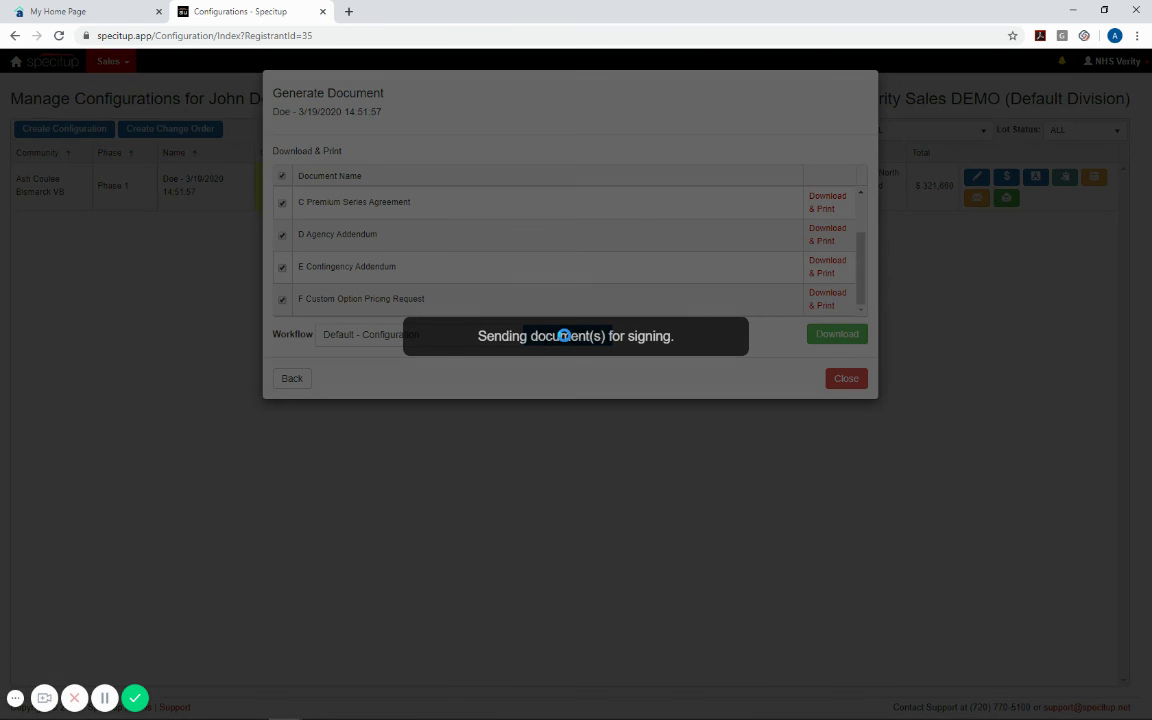